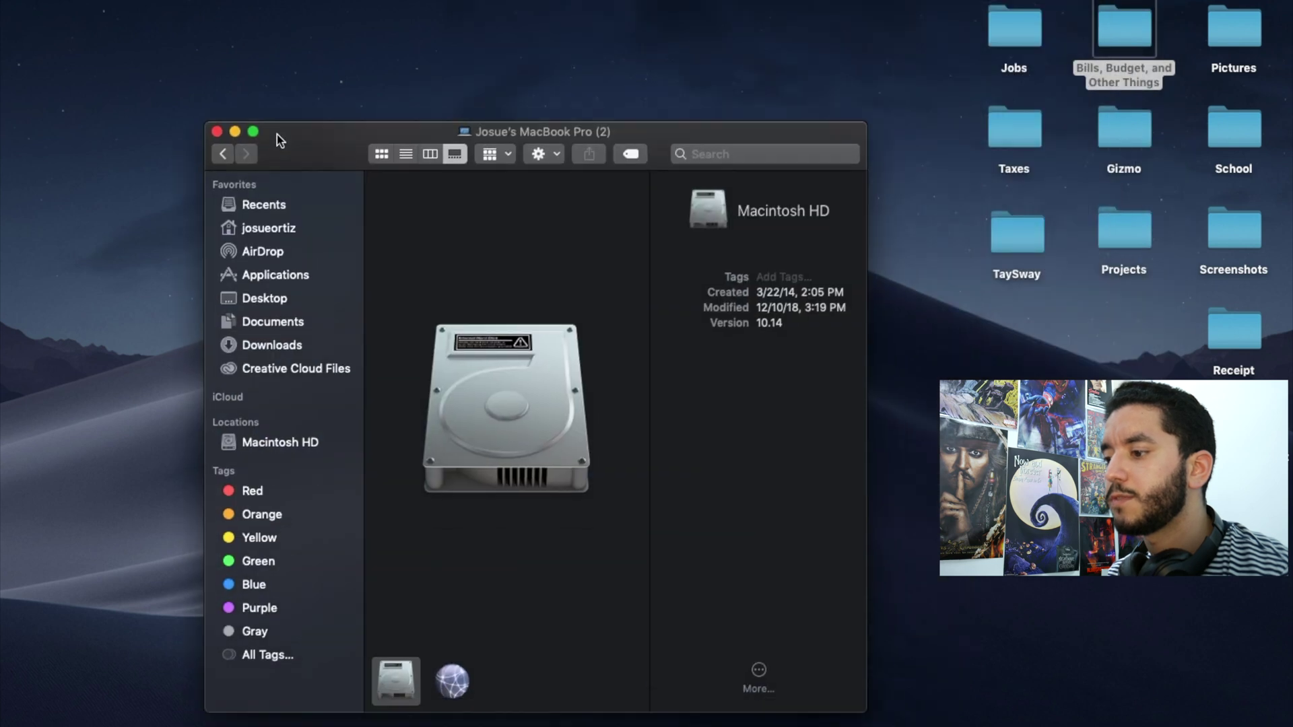
Show BACK UP DRIVE in the Finder window and open AirDrop in a second tab.
{"action": "left_click_drag", "start_coordinate": [277, 135], "coordinate": [161, 60]}
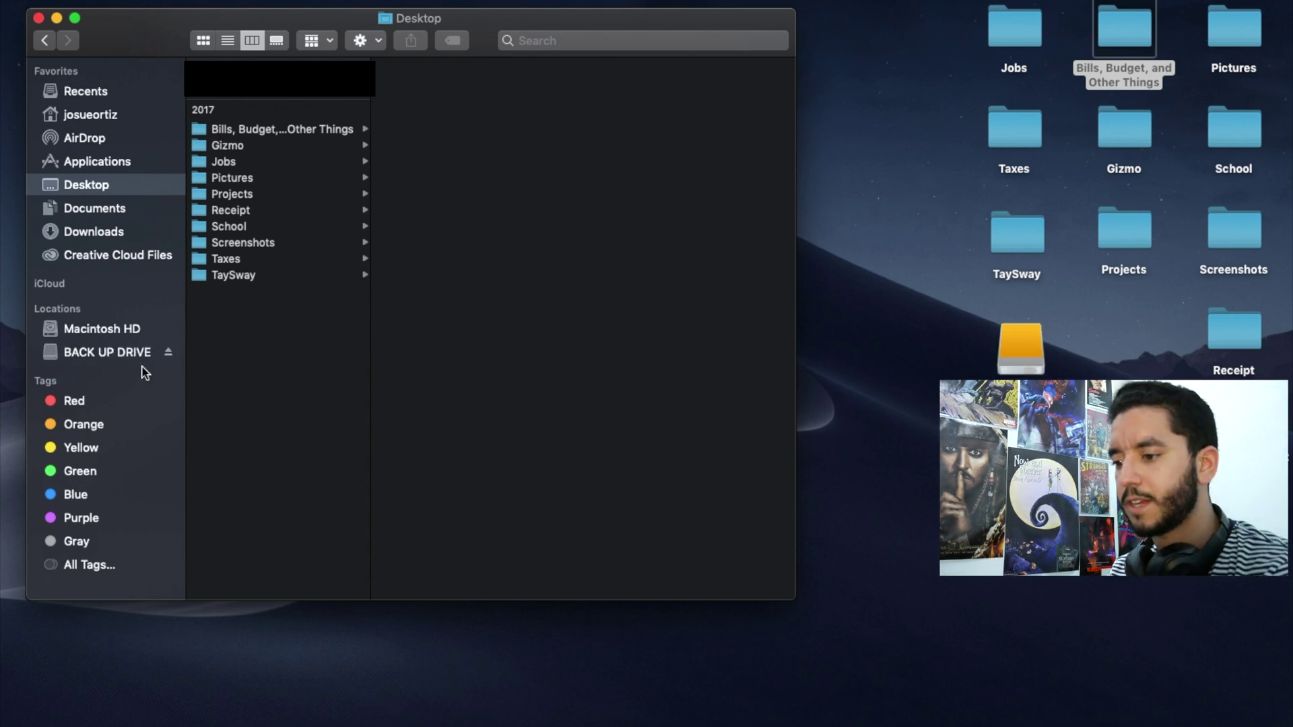
{"action": "left_click", "coordinate": [140, 355]}
{"action": "right_click", "coordinate": [90, 141]}
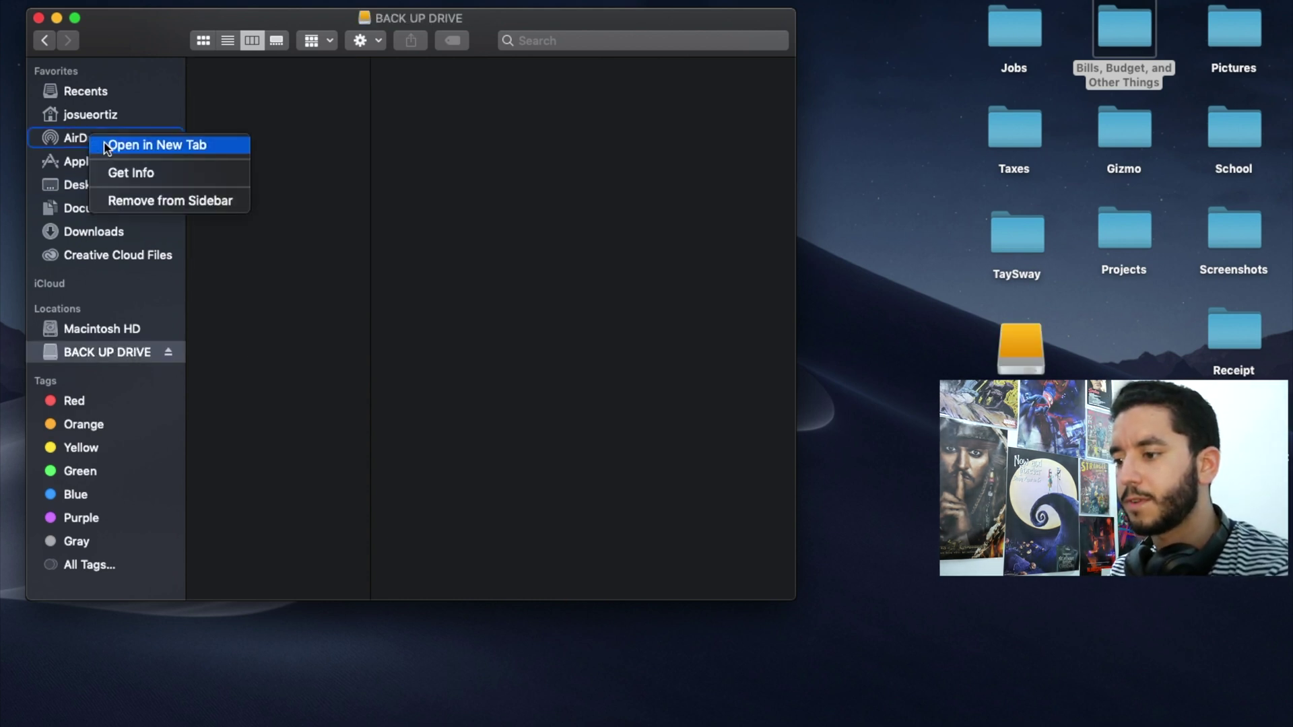
{"action": "left_click", "coordinate": [168, 144]}
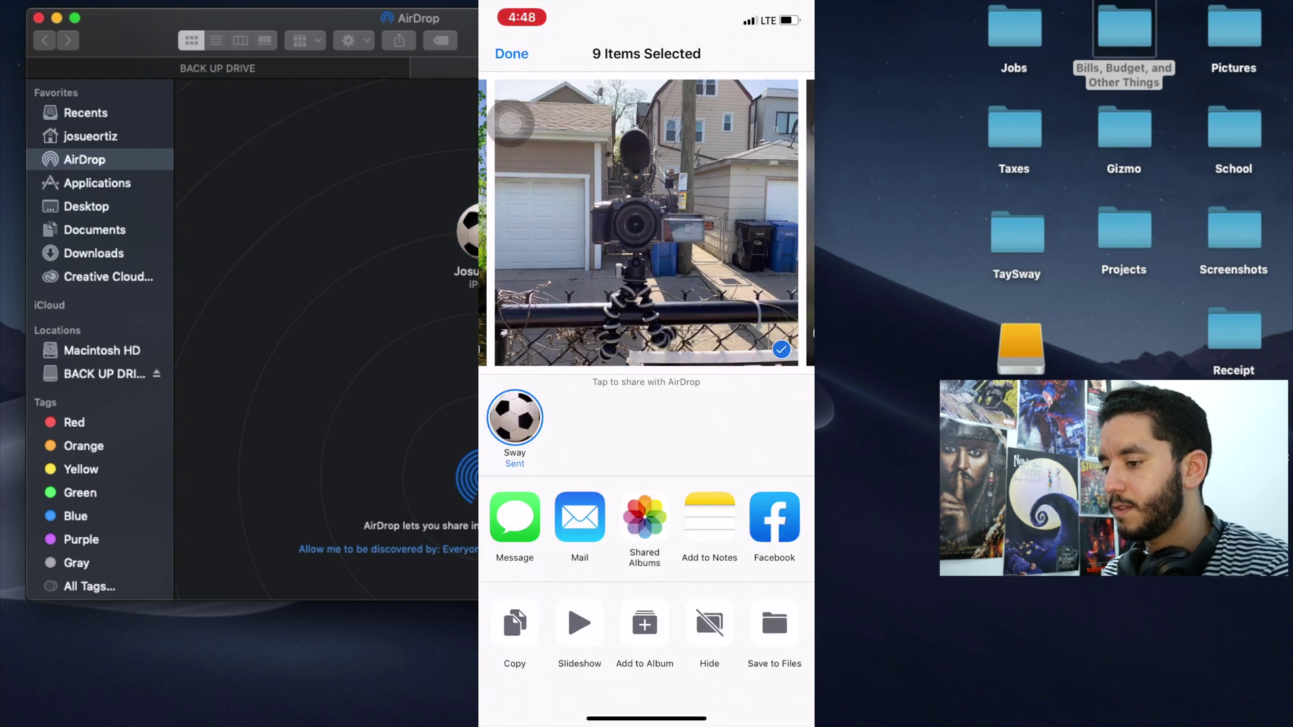
Show Downloads in the second tab and select IMG_3373.HEIC.
{"action": "left_click", "coordinate": [84, 253]}
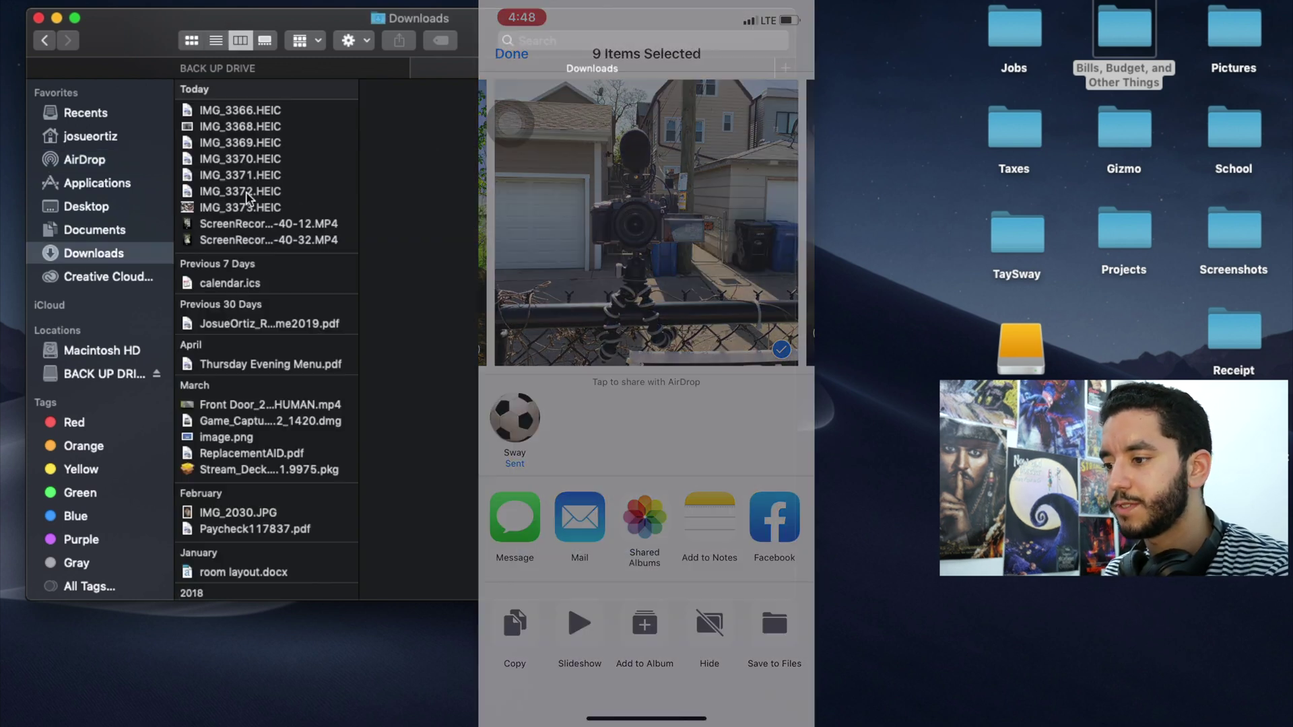
{"action": "left_click", "coordinate": [205, 70]}
{"action": "left_click", "coordinate": [517, 70]}
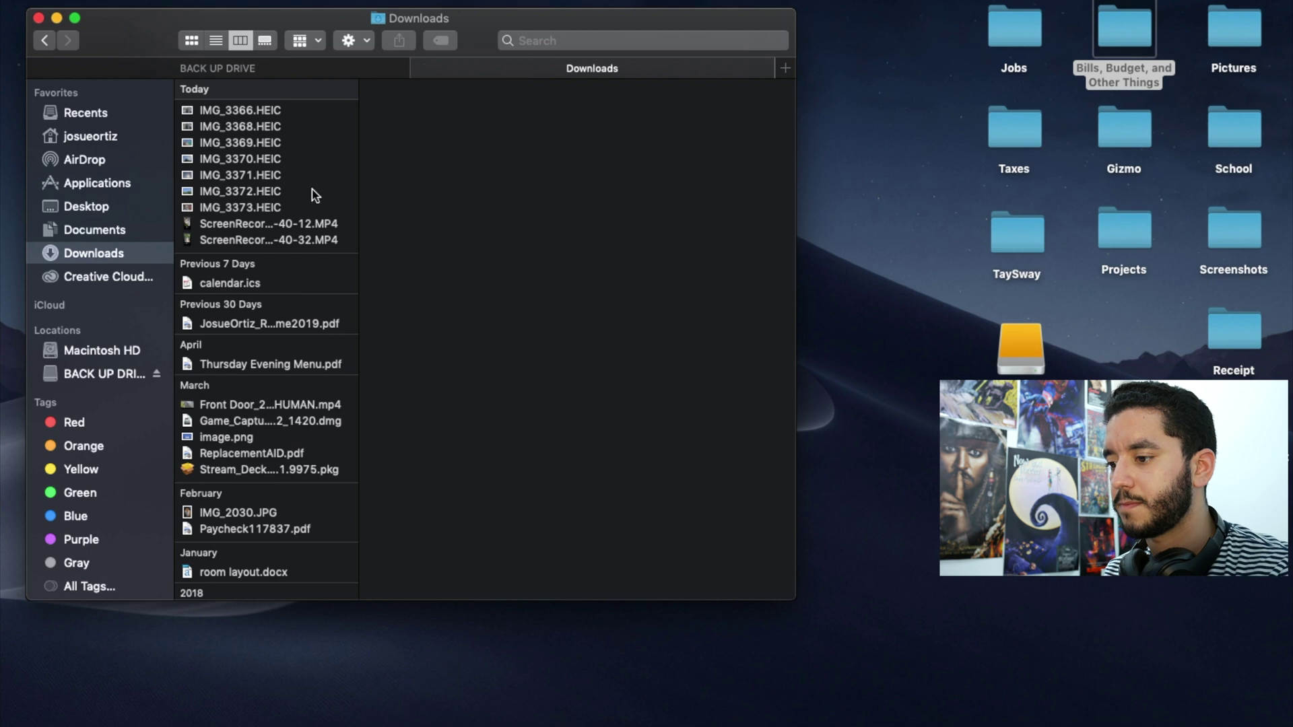
{"action": "left_click", "coordinate": [277, 207]}
Preview the received HEIC photos from IMG_3366, then select all seven, IMG_3366 to IMG_3373.
{"action": "key", "text": "shift+Up"}
{"action": "key", "text": "shift+Up"}
{"action": "key", "text": "shift+Up"}
{"action": "key", "text": "shift+Up"}
{"action": "key", "text": "shift+Up"}
{"action": "key", "text": "shift+Up"}
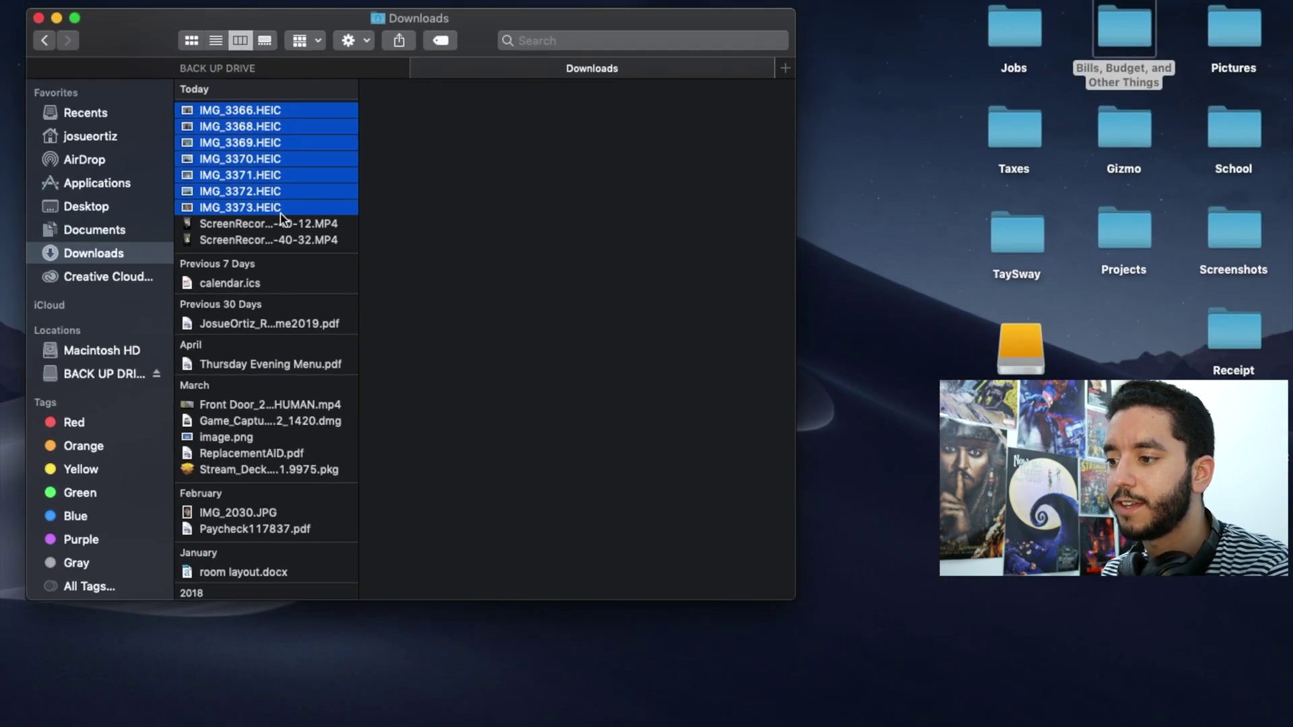
{"action": "key", "text": "Up"}
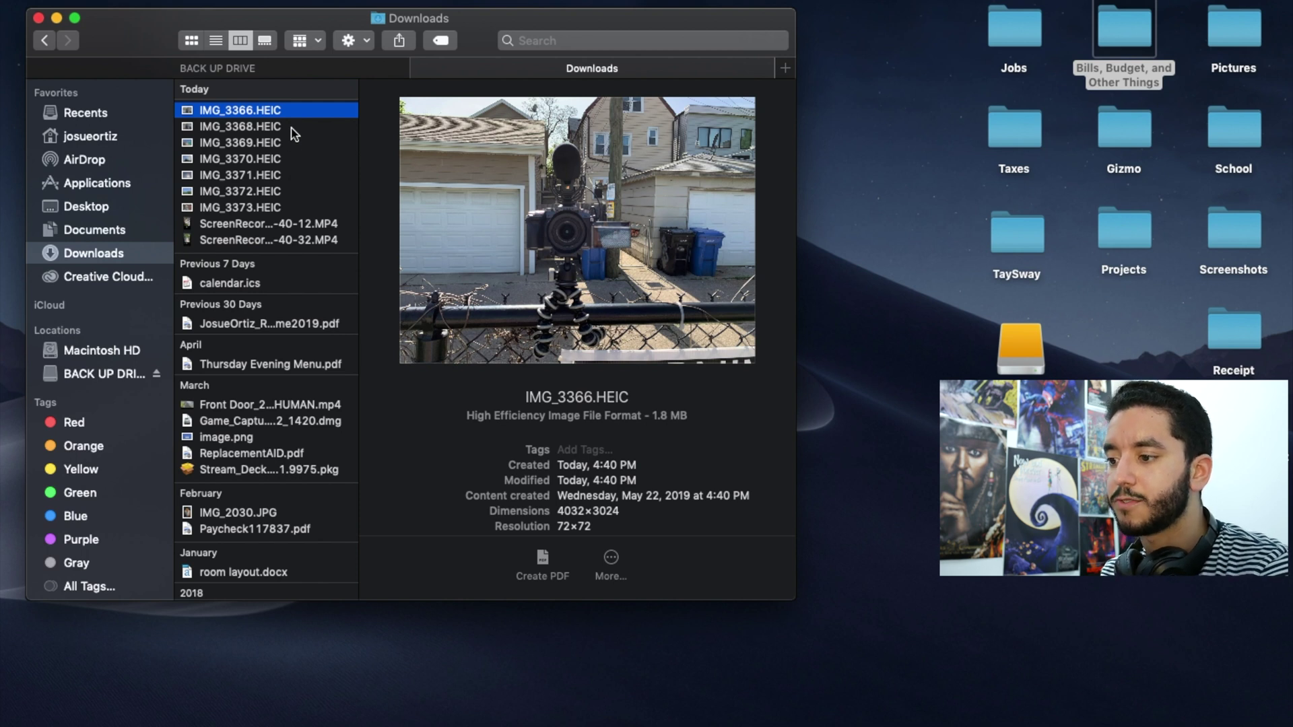
{"action": "key", "text": "Down"}
{"action": "key", "text": "Down"}
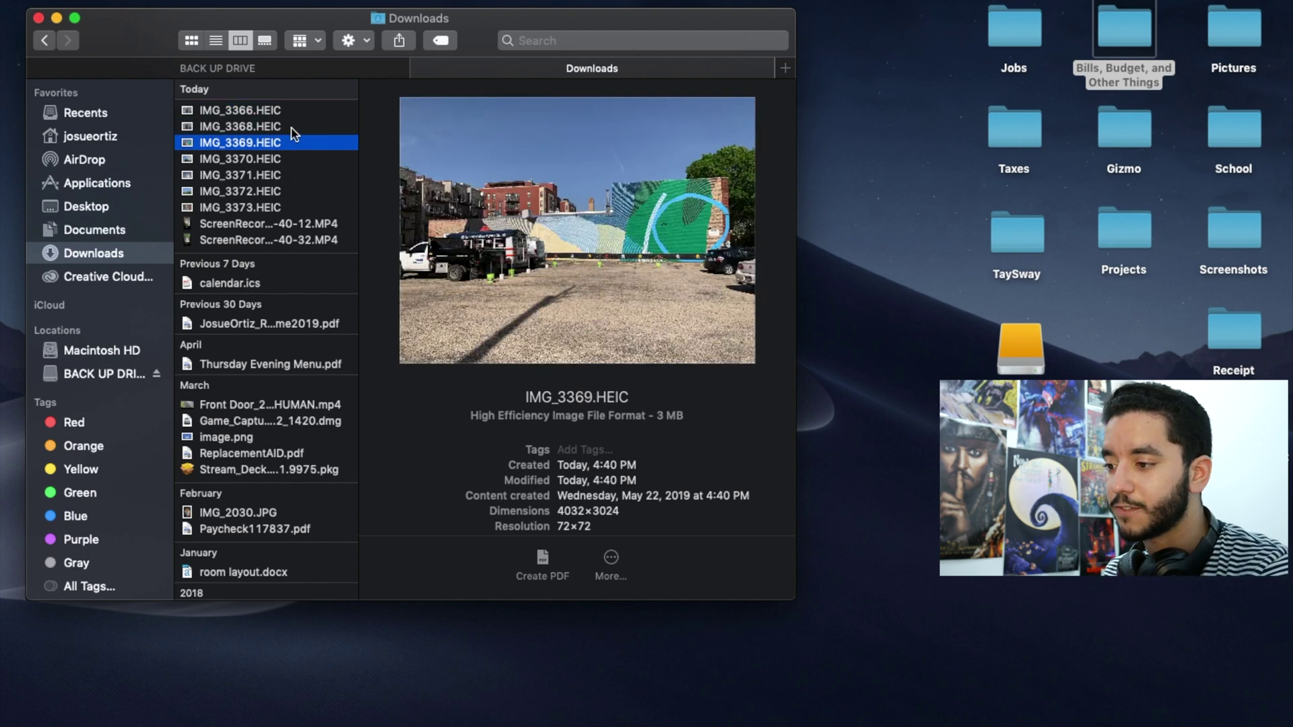
{"action": "key", "text": "Up"}
{"action": "key", "text": "Up"}
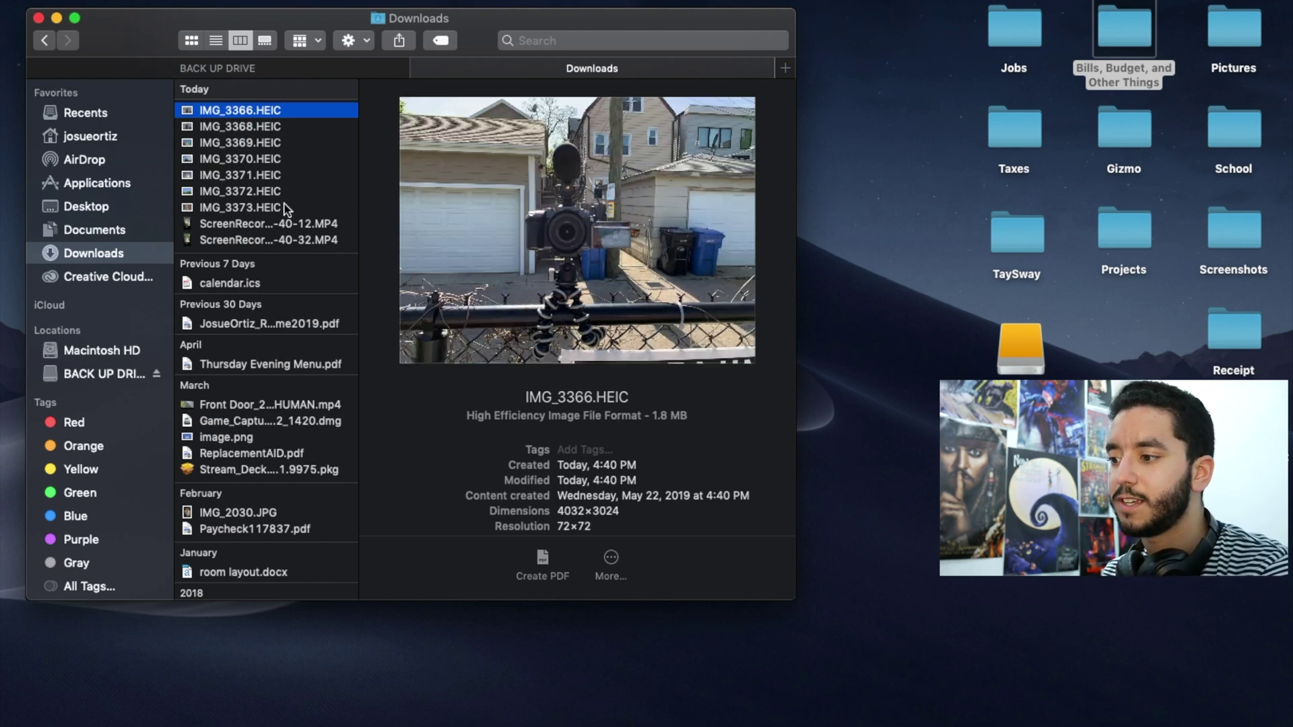
{"action": "key", "text": "space"}
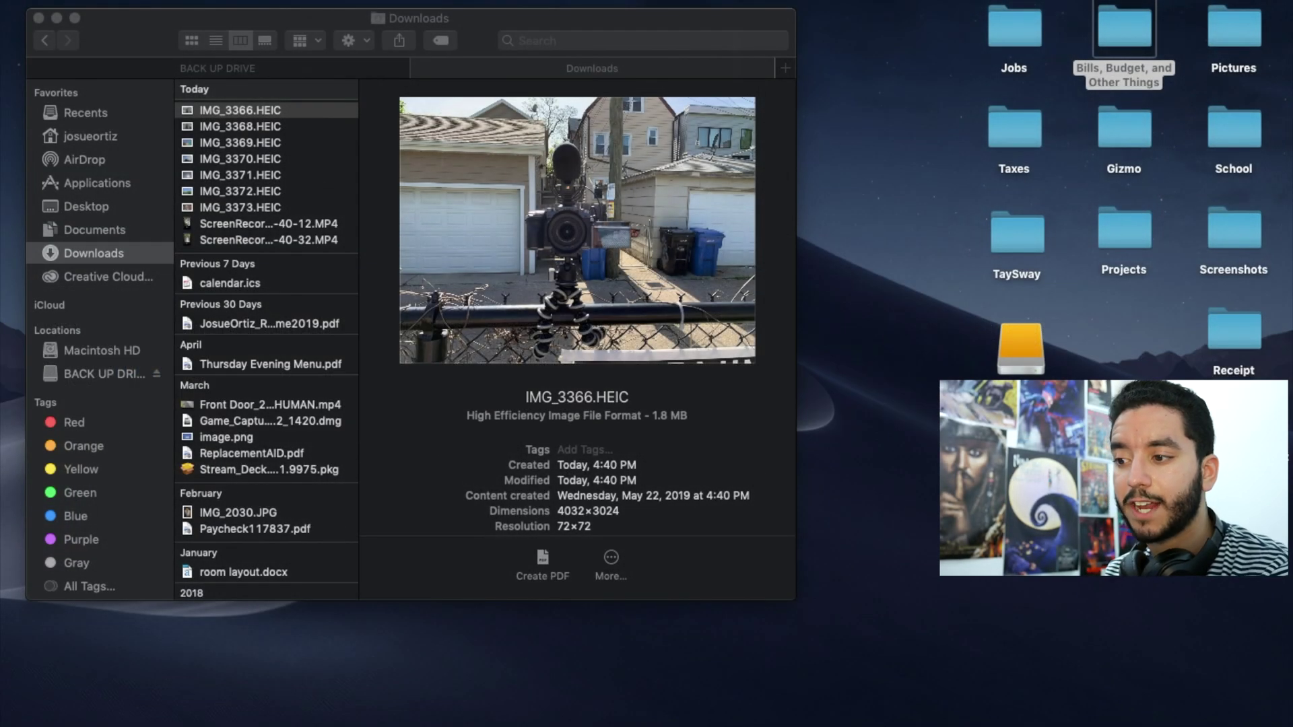
{"action": "left_click", "coordinate": [276, 116]}
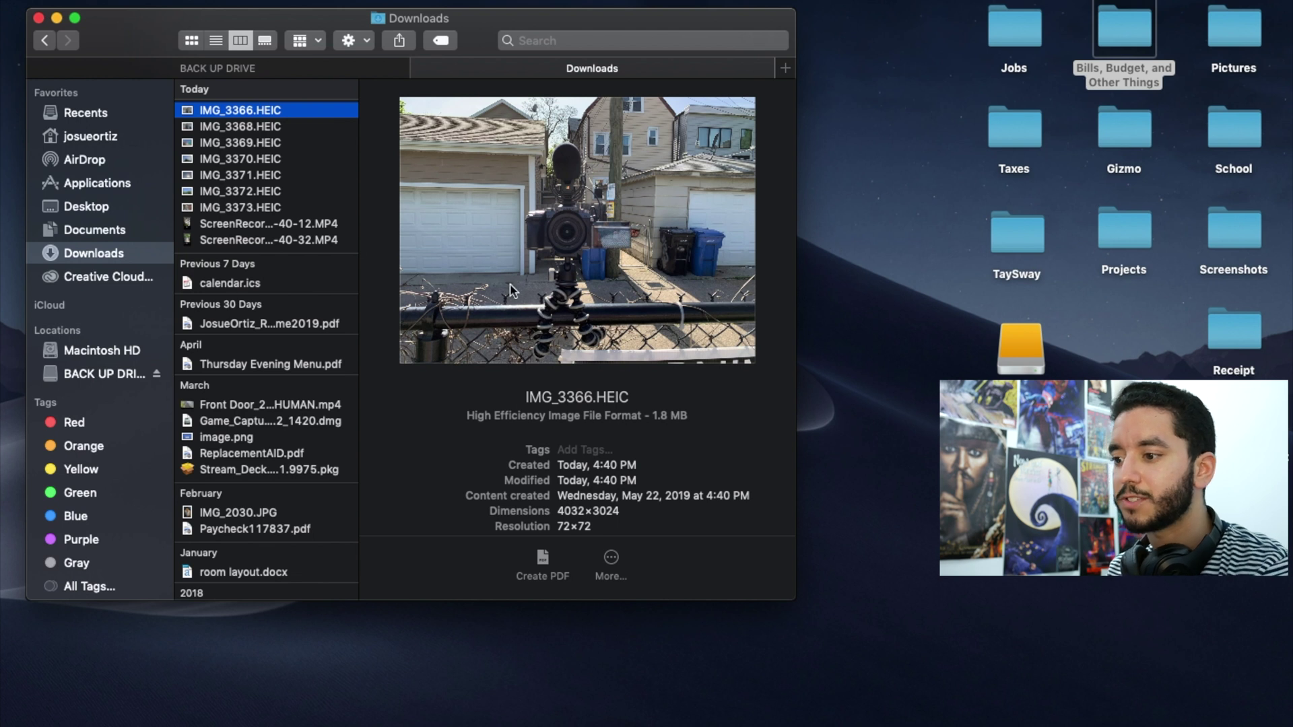
{"action": "left_click", "coordinate": [336, 210], "text": "shift"}
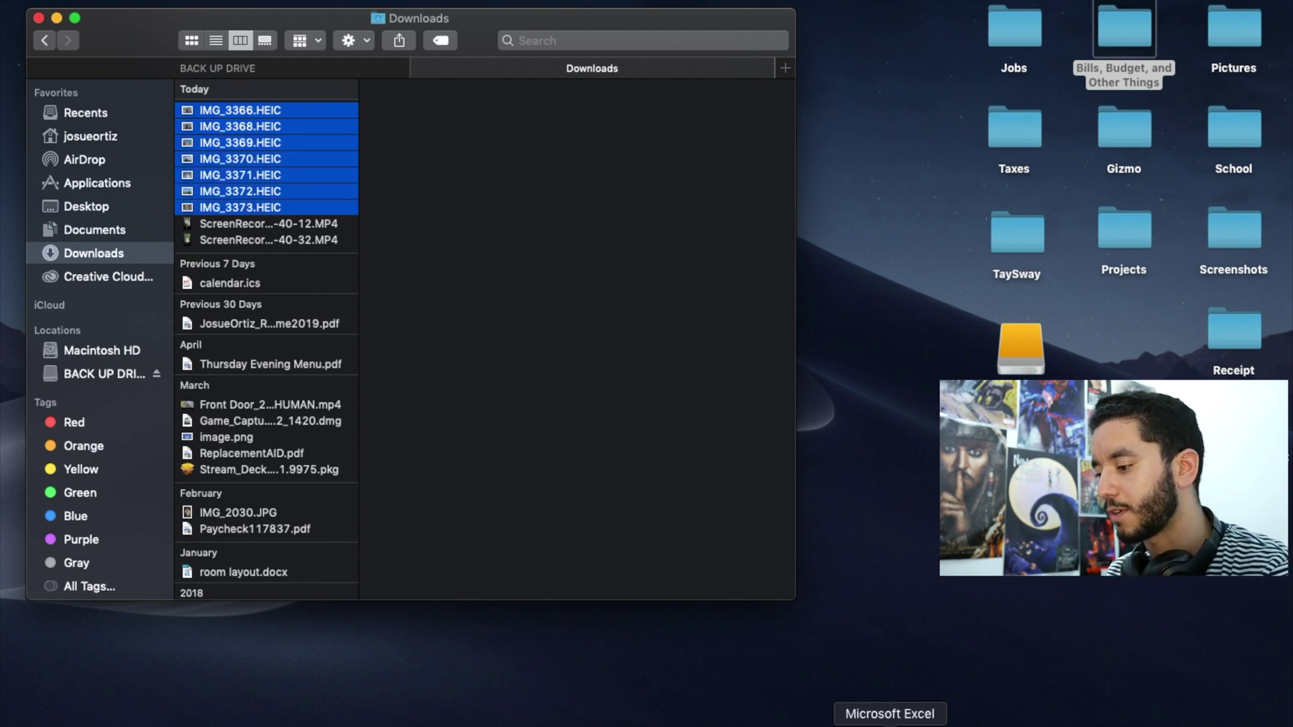
Launch Photoshop and create a blank 1920 × 1080 Custom document, Untitled-1.
{"action": "left_click", "coordinate": [828, 726]}
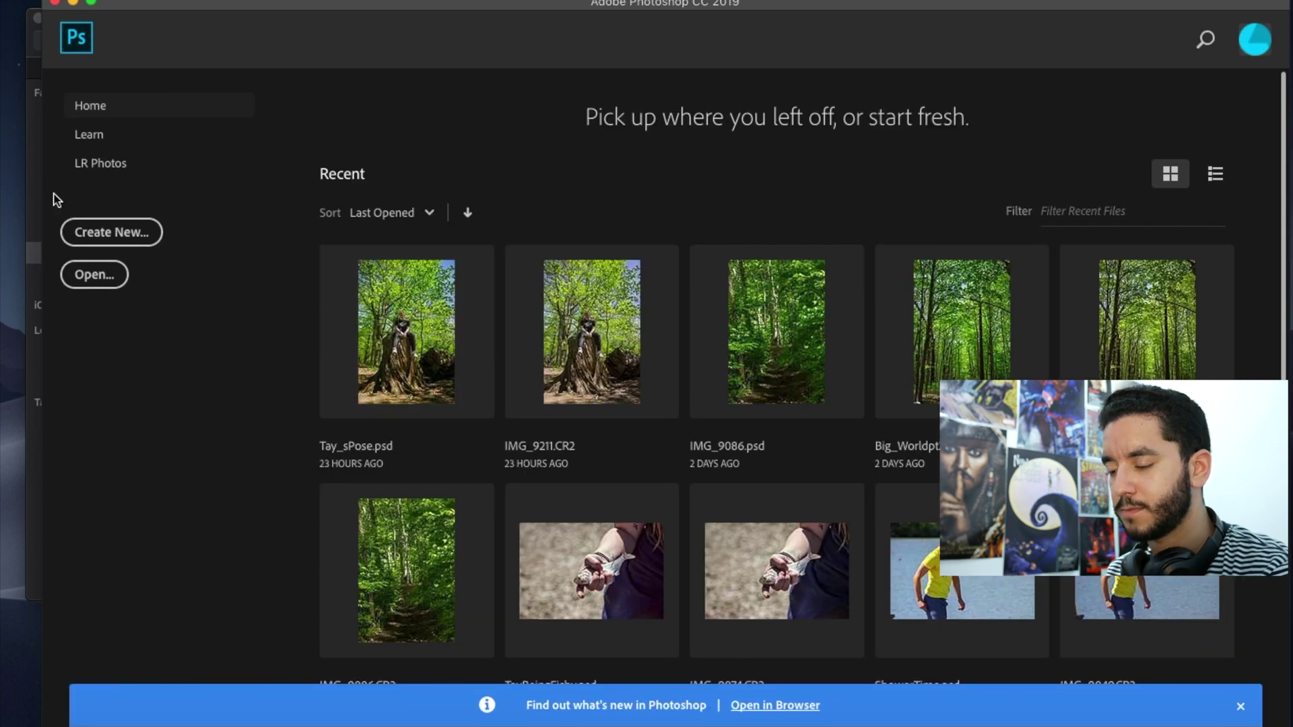
{"action": "left_click", "coordinate": [112, 232]}
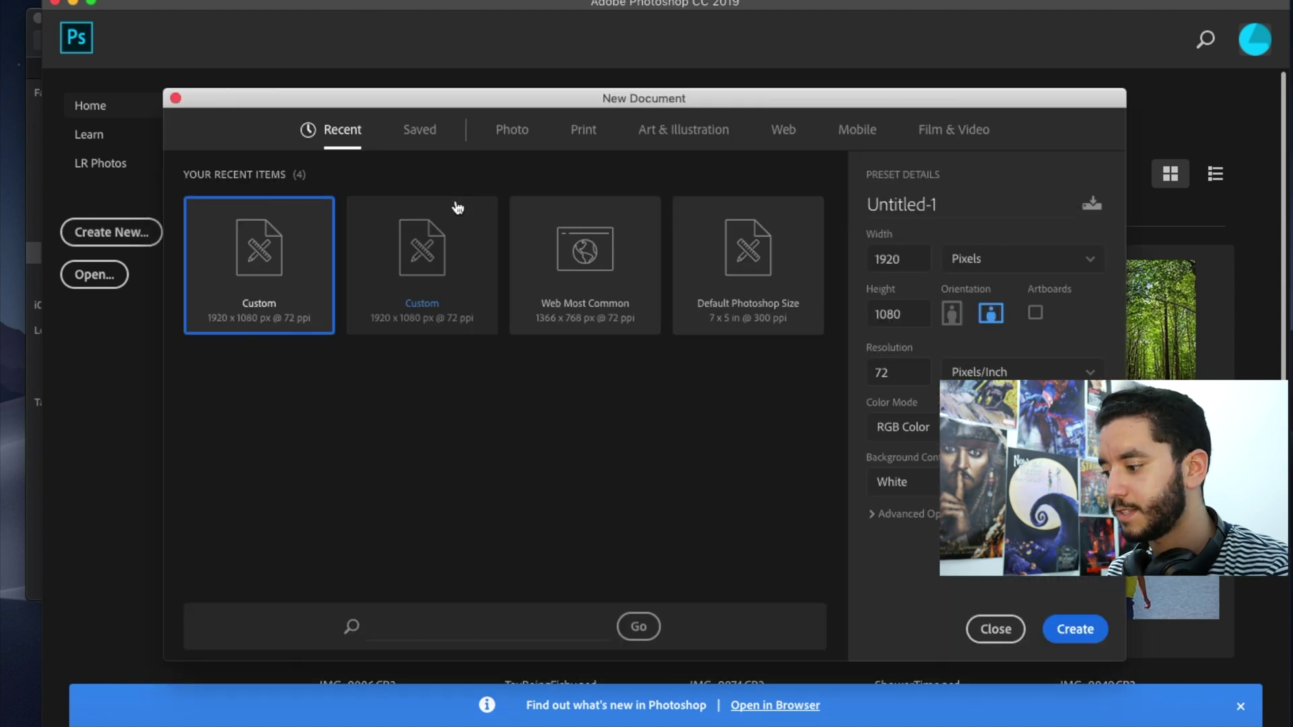
{"action": "left_click", "coordinate": [1085, 633]}
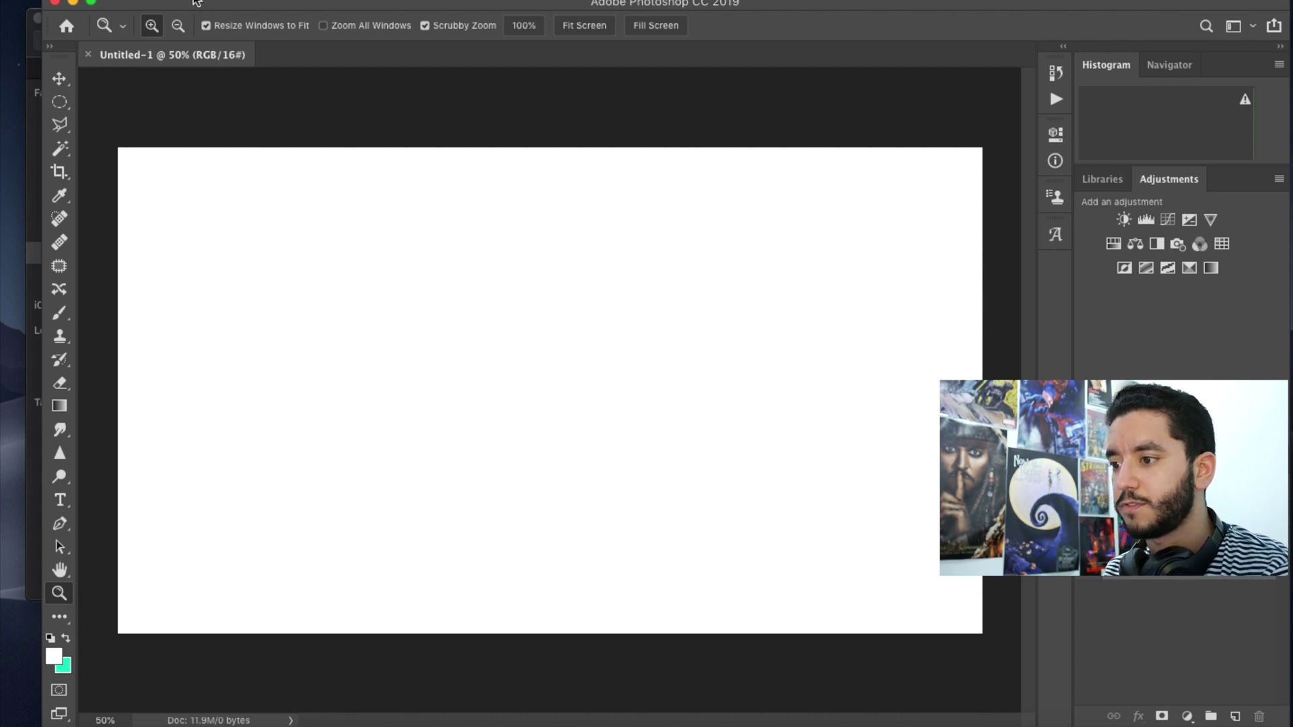
{"action": "left_click", "coordinate": [165, 1]}
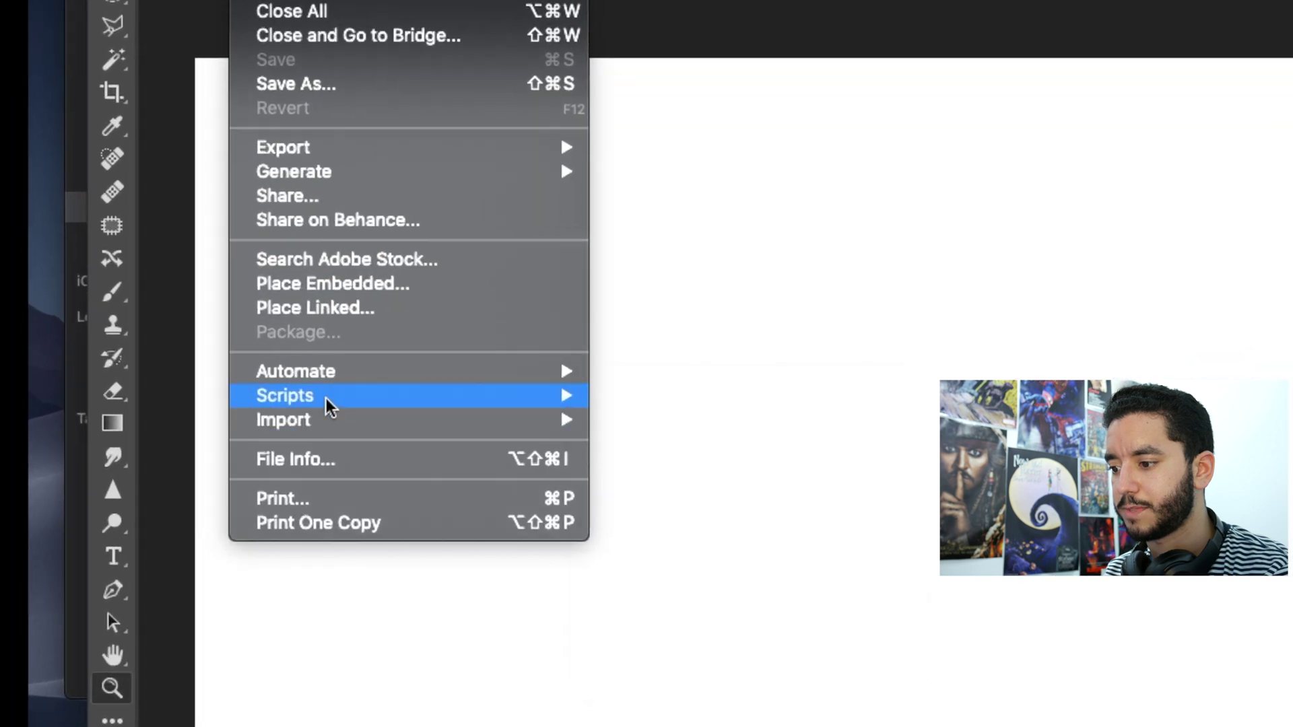
Open File > Scripts > Image Processor and browse Downloads for a source folder, then cancel.
{"action": "mouse_move", "coordinate": [213, 392]}
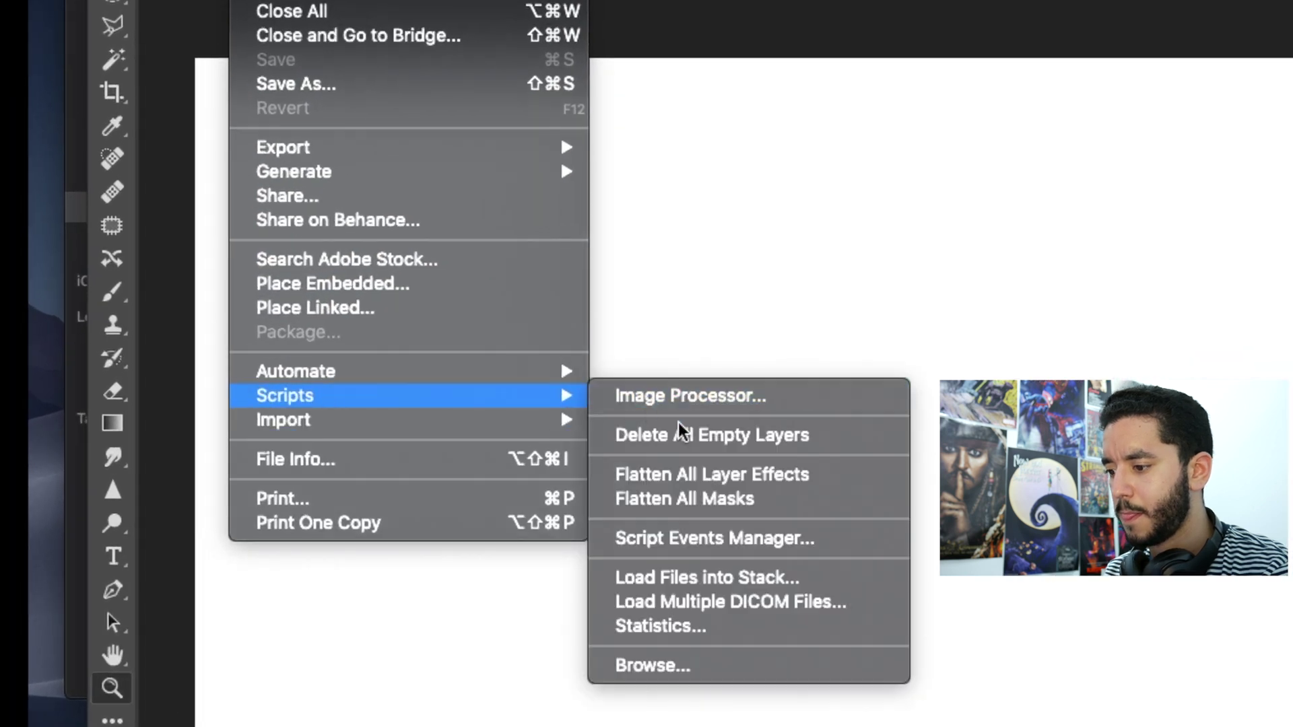
{"action": "left_click", "coordinate": [734, 402]}
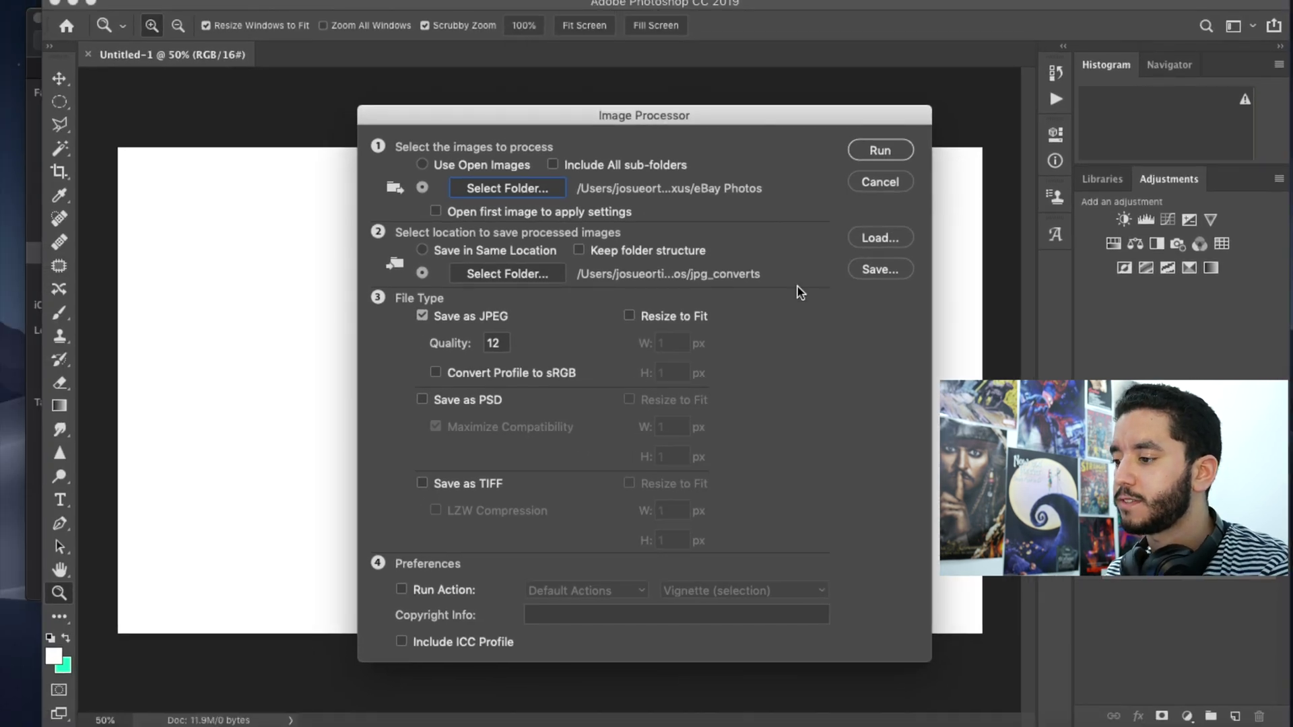
{"action": "left_click", "coordinate": [431, 163]}
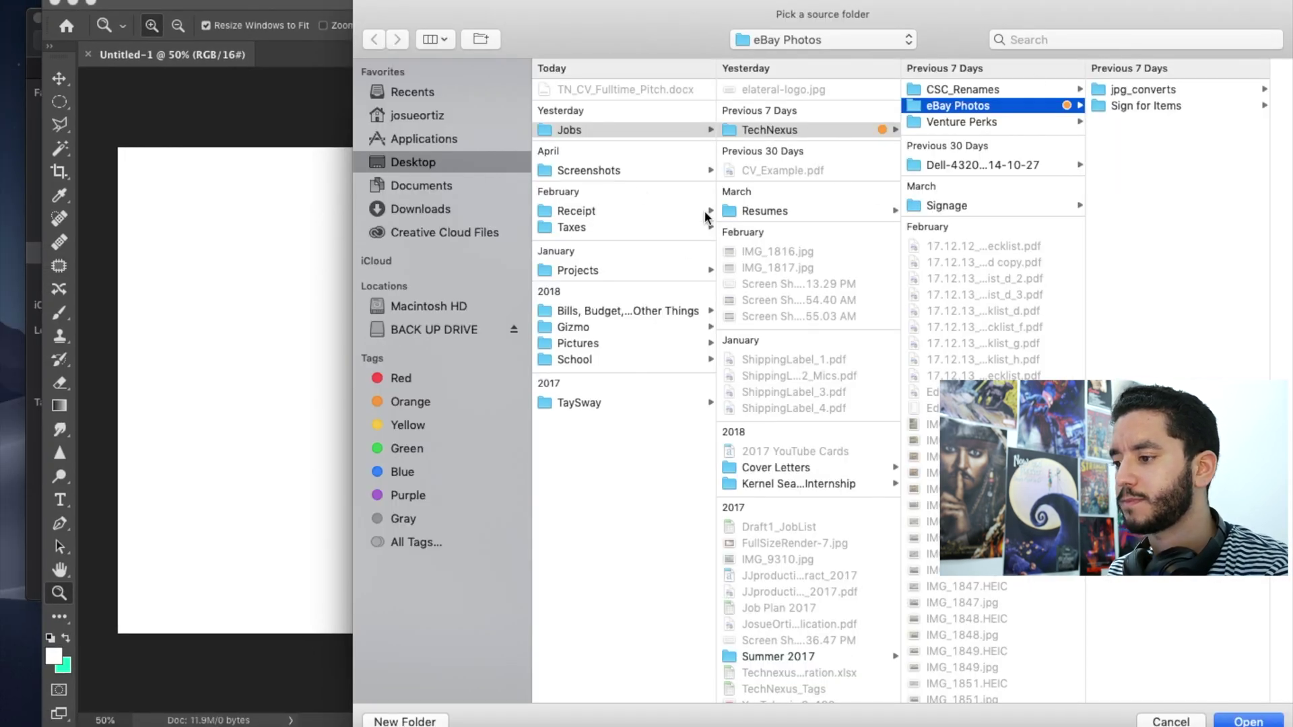
{"action": "left_click", "coordinate": [451, 211]}
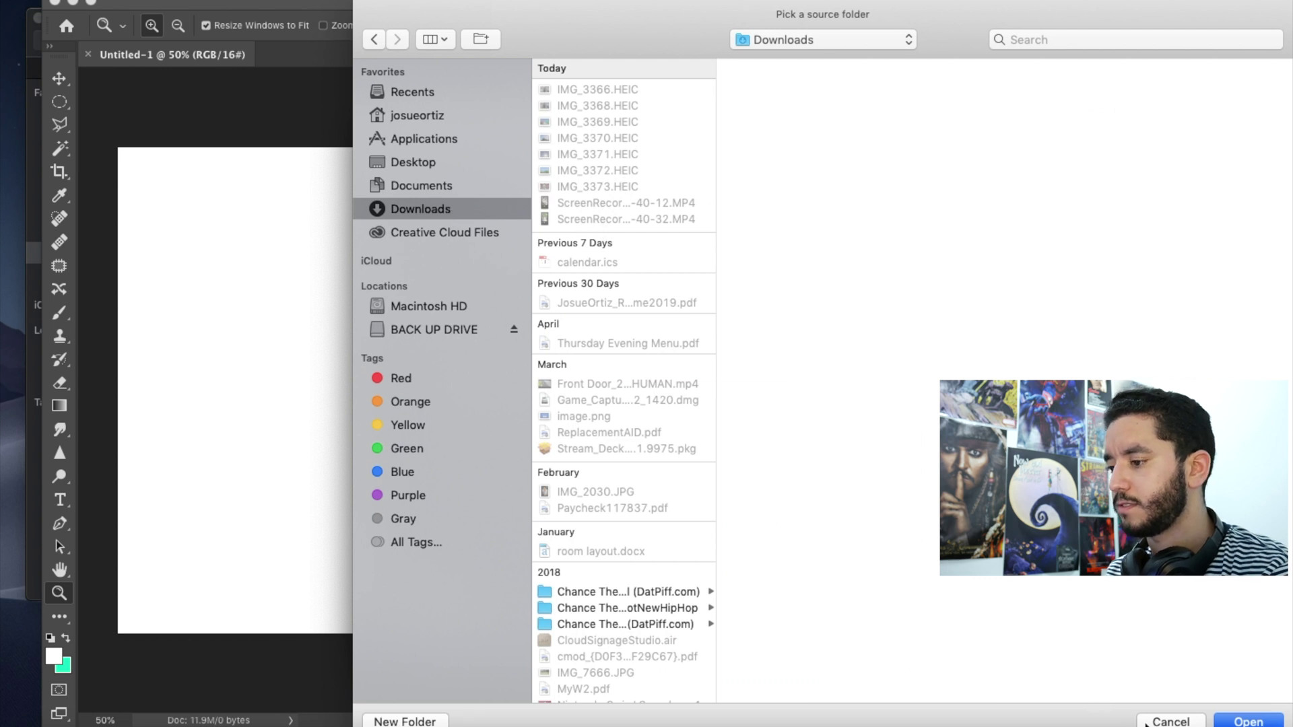
{"action": "left_click", "coordinate": [1155, 724]}
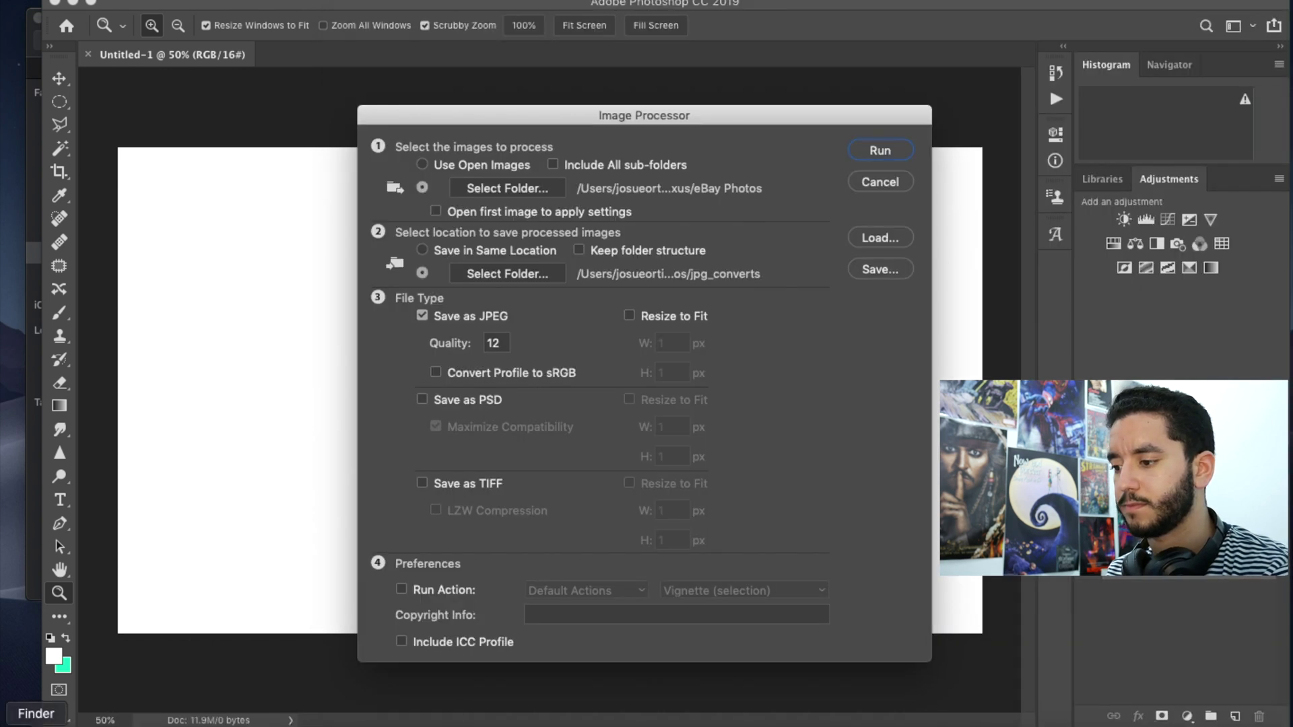
{"action": "left_click", "coordinate": [37, 725]}
On the backup drive, go to YouTube > Projects > The ISH > Vlogs_Non_ISH > 2019.
{"action": "left_click", "coordinate": [229, 68]}
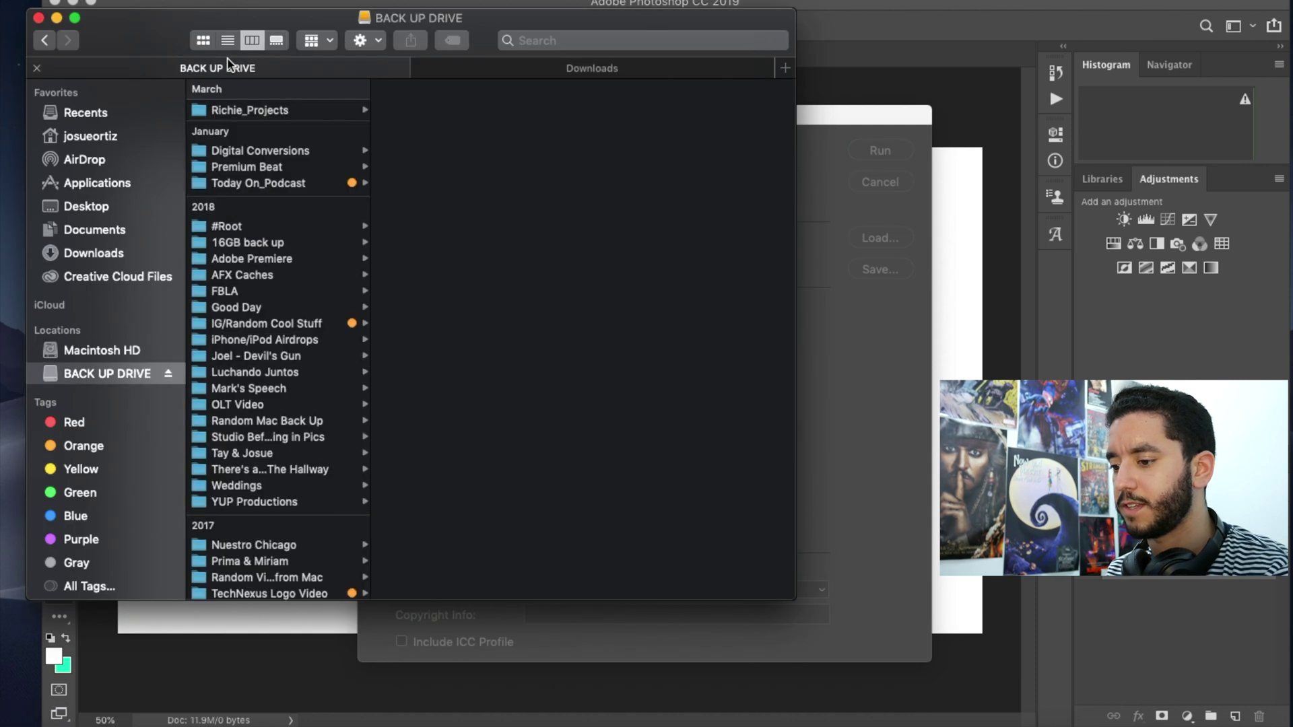
{"action": "scroll", "coordinate": [261, 498], "scroll_direction": "down", "scroll_amount": 3}
{"action": "left_click", "coordinate": [256, 592]}
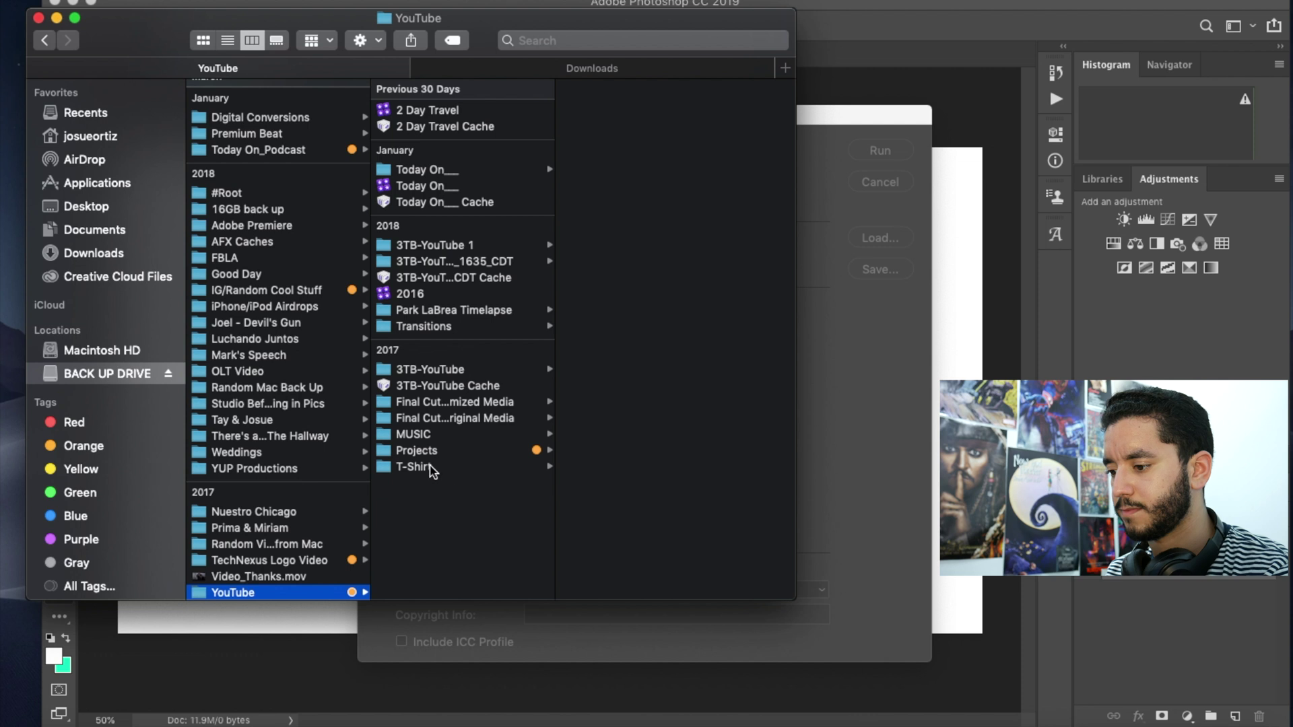
{"action": "left_click", "coordinate": [434, 456]}
{"action": "left_click", "coordinate": [434, 456]}
{"action": "left_click", "coordinate": [640, 244]}
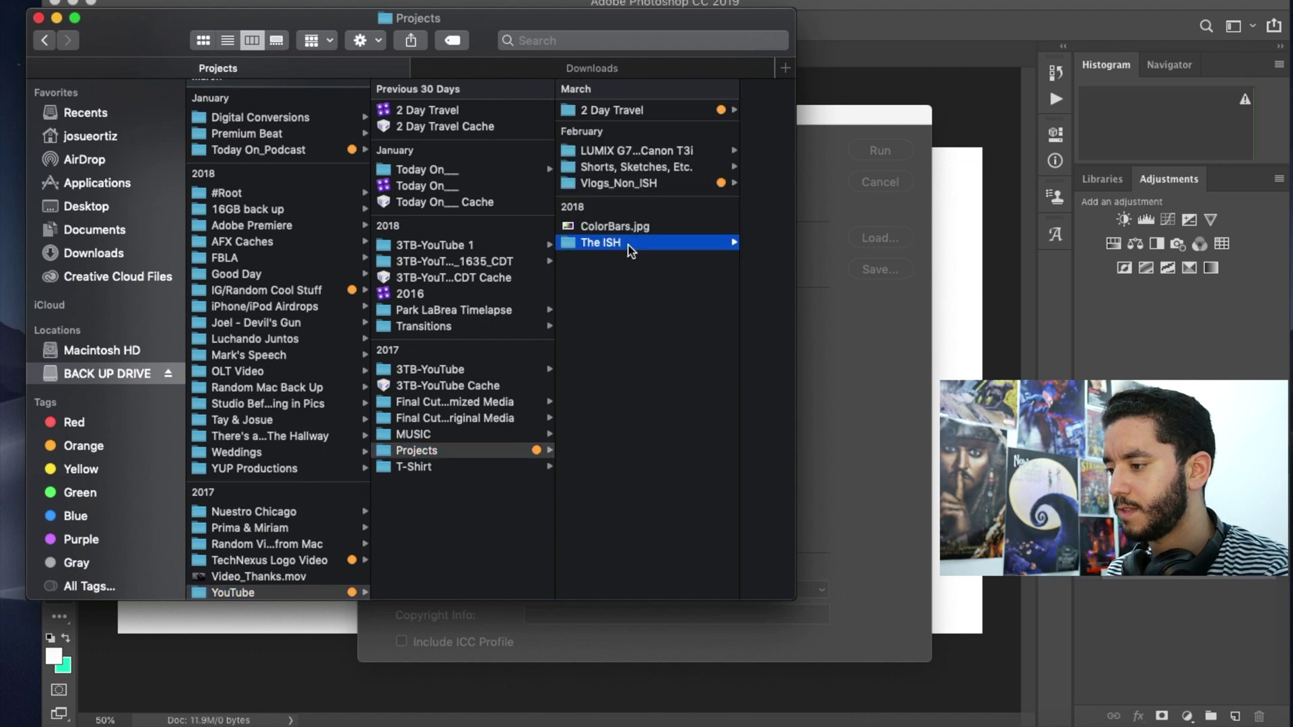
{"action": "left_click", "coordinate": [515, 187]}
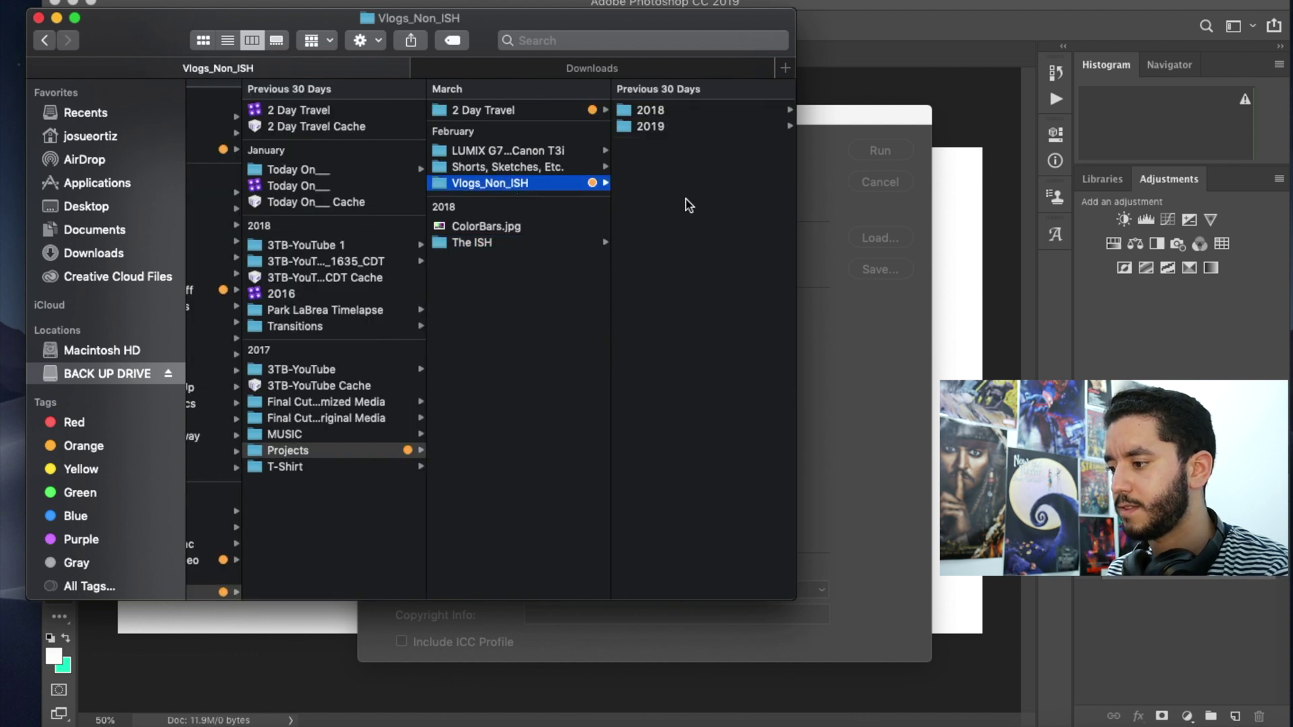
{"action": "left_click", "coordinate": [673, 128]}
Create 'HEIC Tutorial Folder' in 2019 and copy the seven HEIC photos from Downloads into it.
{"action": "right_click", "coordinate": [664, 301]}
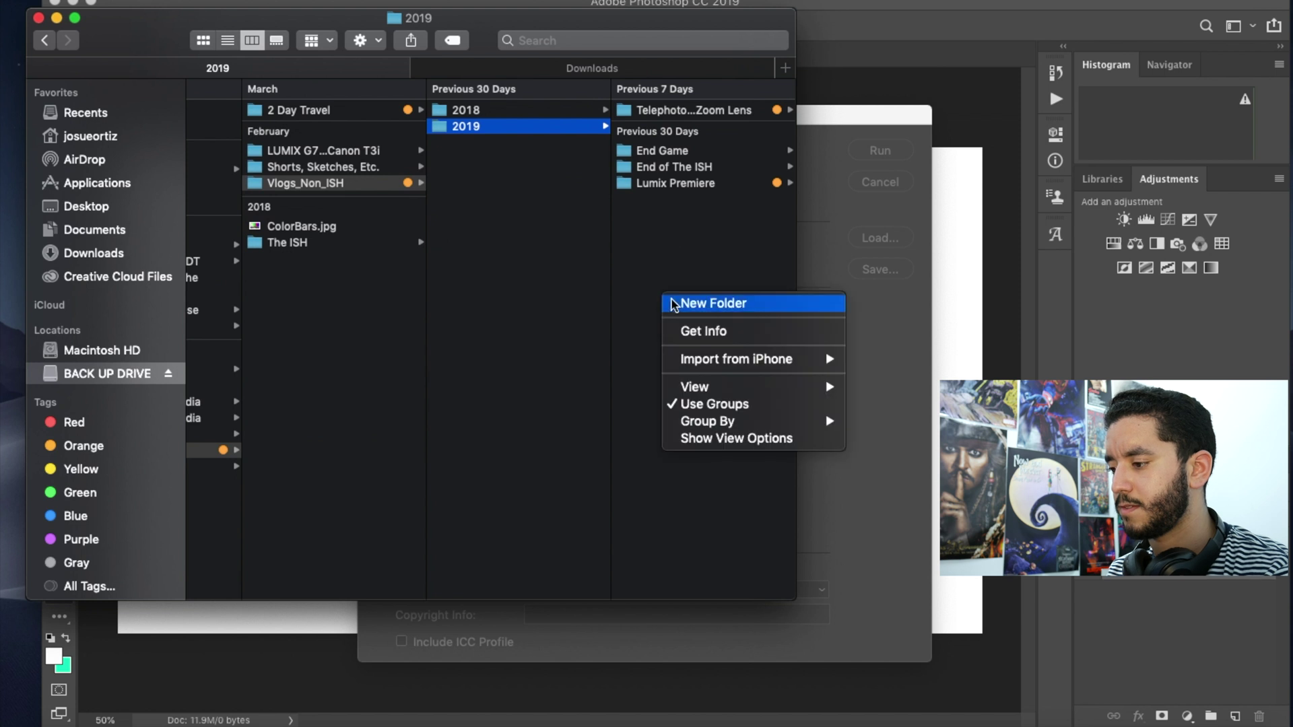
{"action": "left_click", "coordinate": [666, 300]}
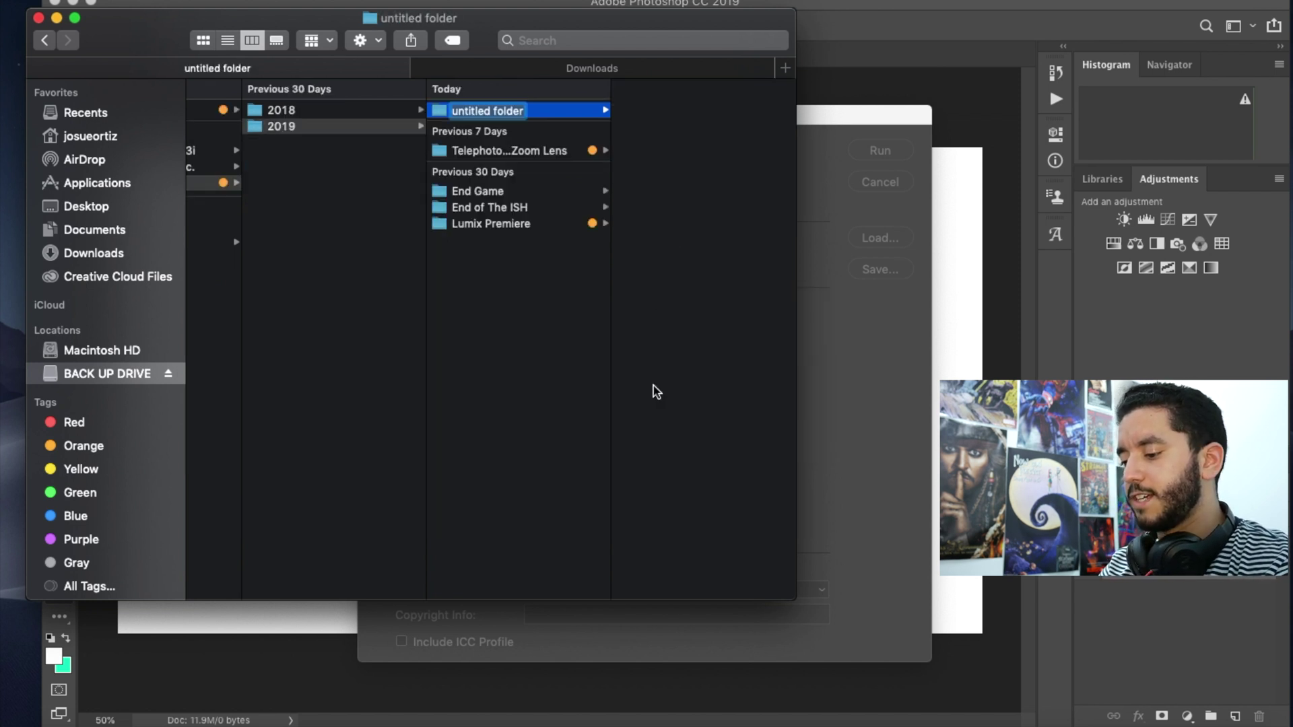
{"action": "type", "text": "HEIC Tut"}
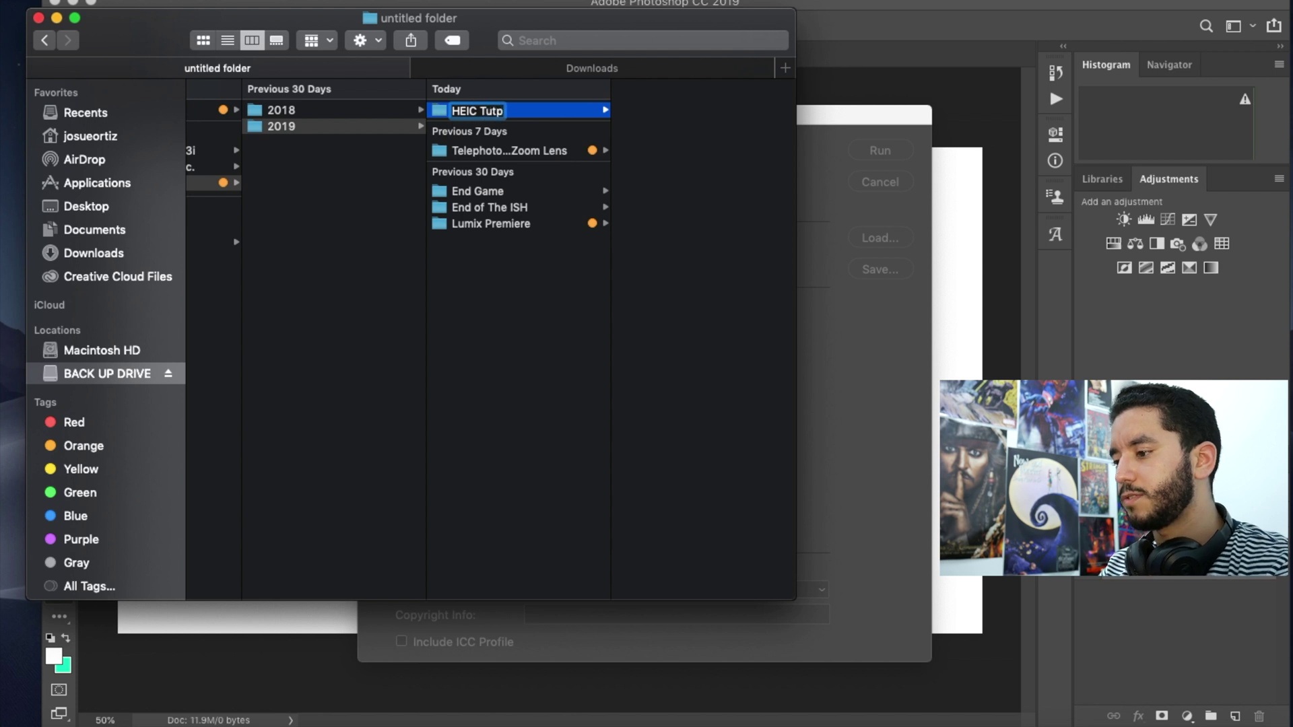
{"action": "type", "text": "orial"}
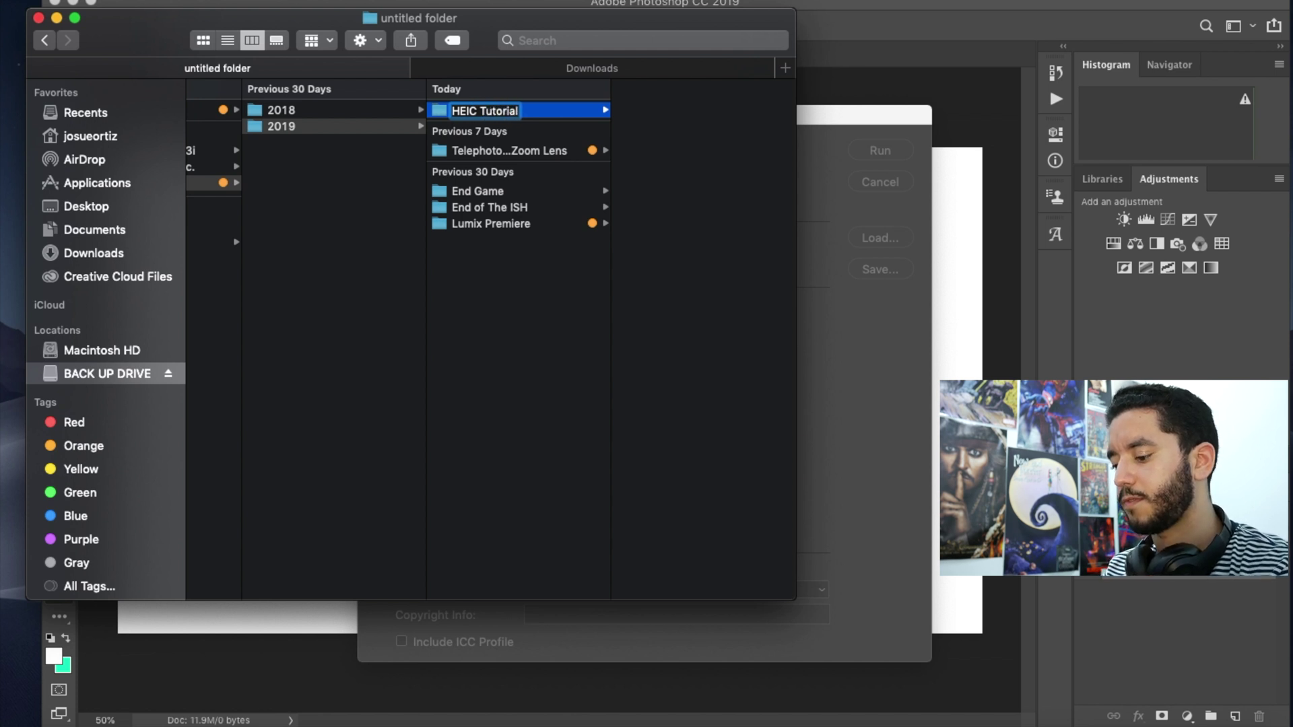
{"action": "type", "text": " Folder"}
{"action": "key", "text": "Return"}
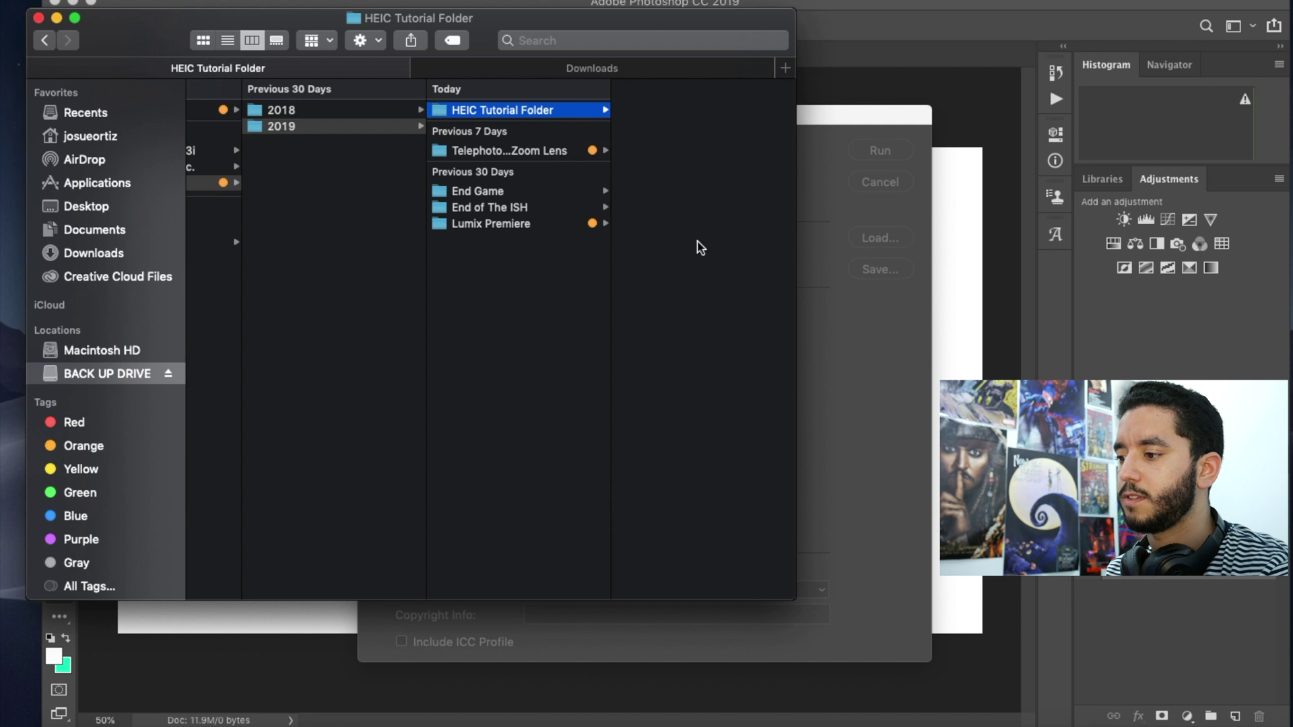
{"action": "left_click", "coordinate": [597, 69]}
{"action": "left_click_drag", "start_coordinate": [230, 169], "coordinate": [263, 71]}
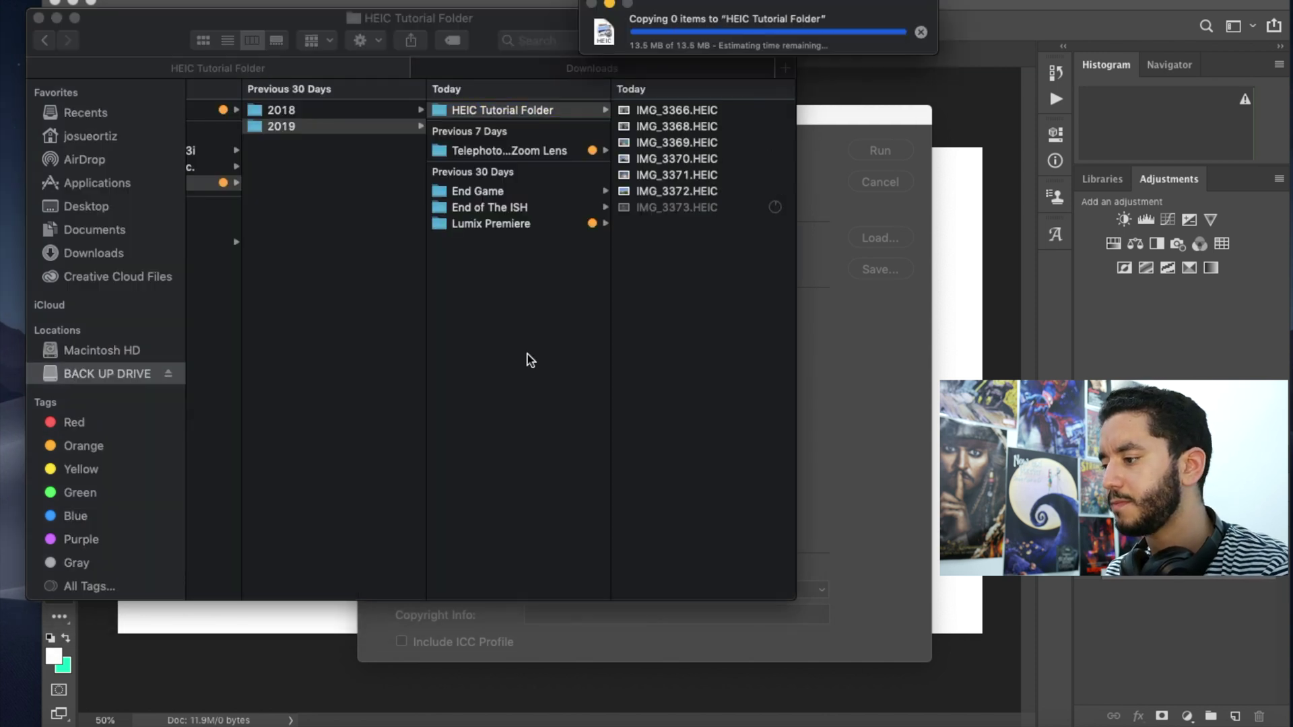
Set the Image Processor source to BACK UP DRIVE > YouTube > Projects > Vlogs_Non_ISH > 2019 > HEIC Tutorial Folder.
{"action": "left_click", "coordinate": [837, 371]}
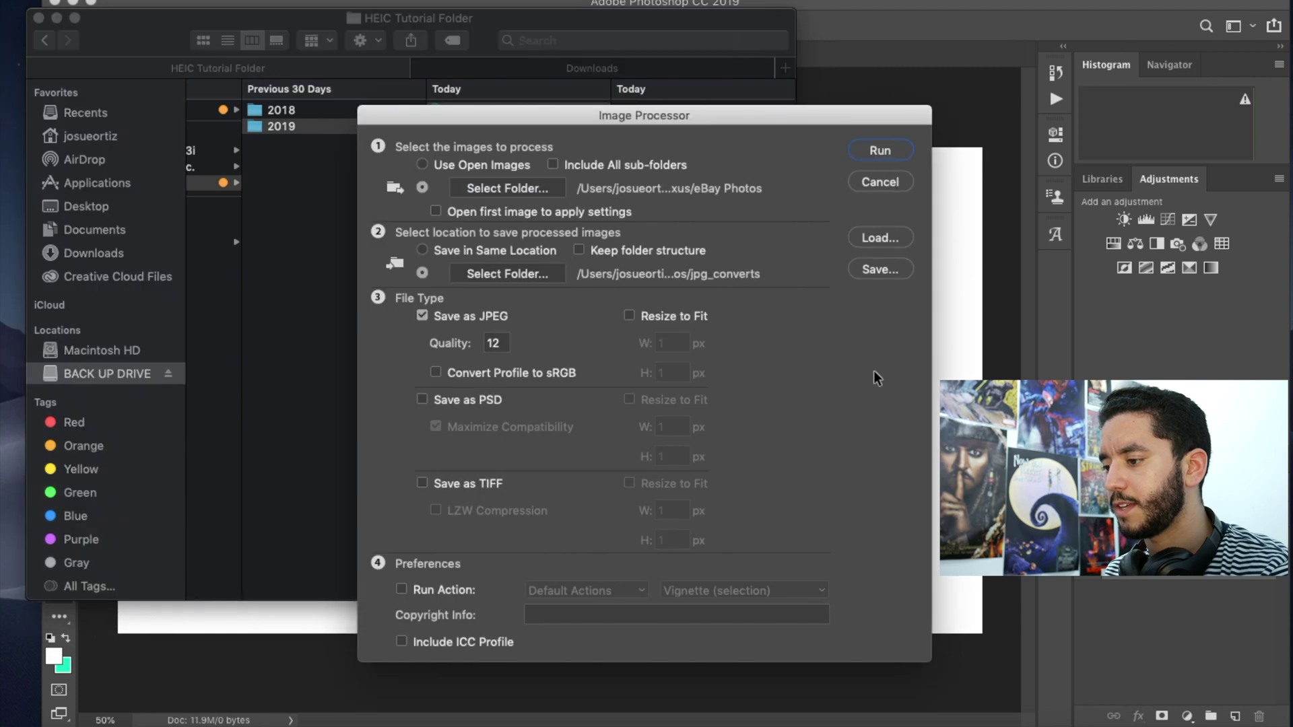
{"action": "left_click", "coordinate": [498, 188]}
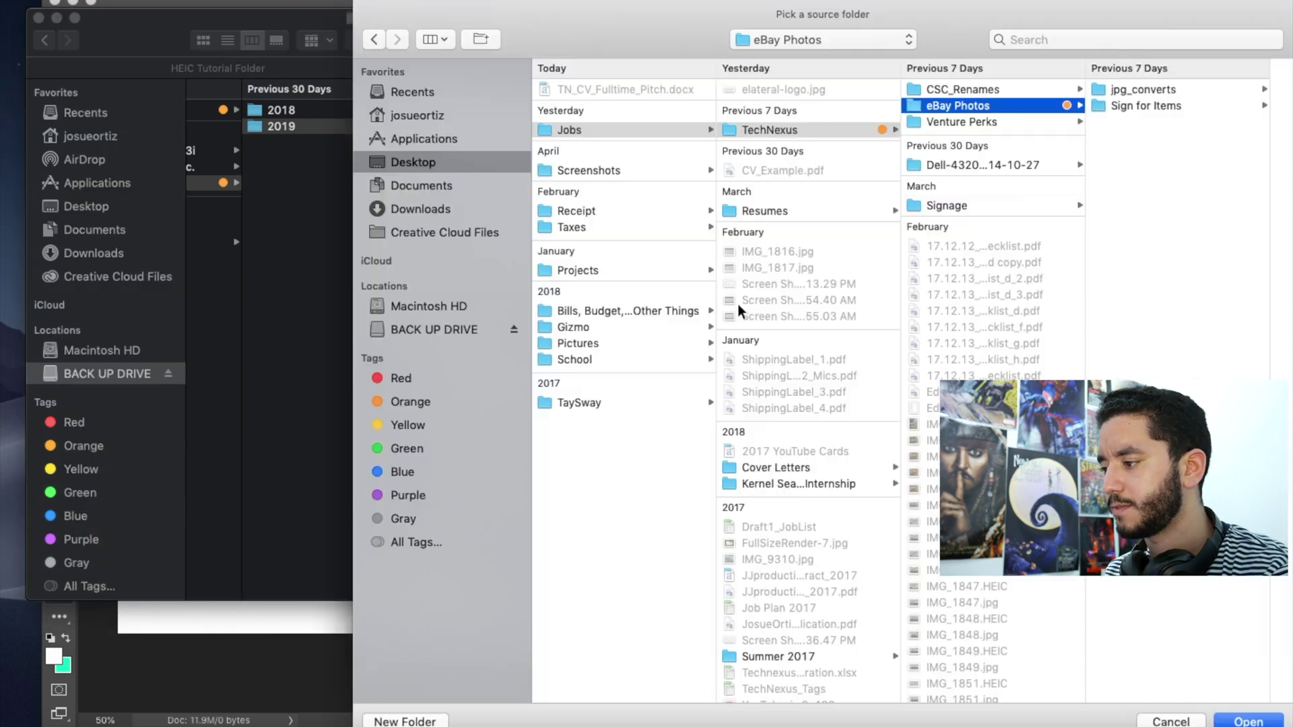
{"action": "left_click", "coordinate": [850, 39]}
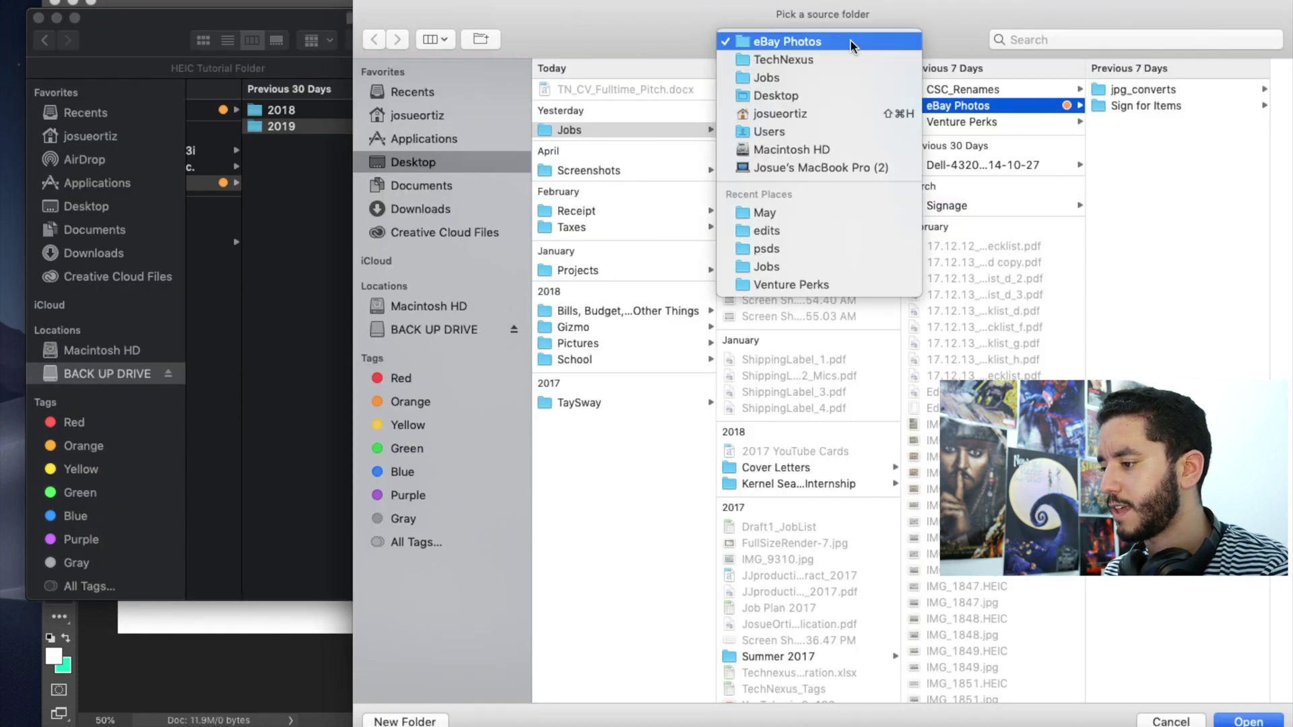
{"action": "left_click", "coordinate": [596, 45]}
{"action": "left_click", "coordinate": [443, 329]}
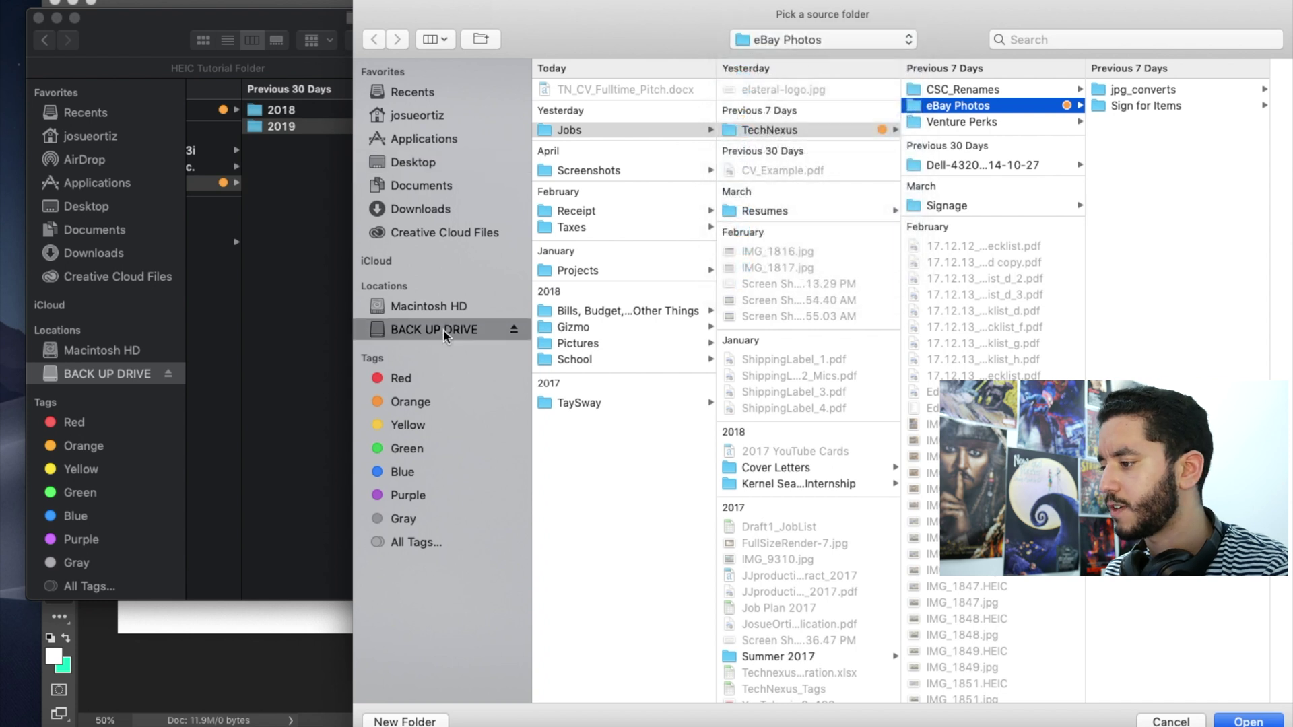
{"action": "left_click", "coordinate": [603, 163]}
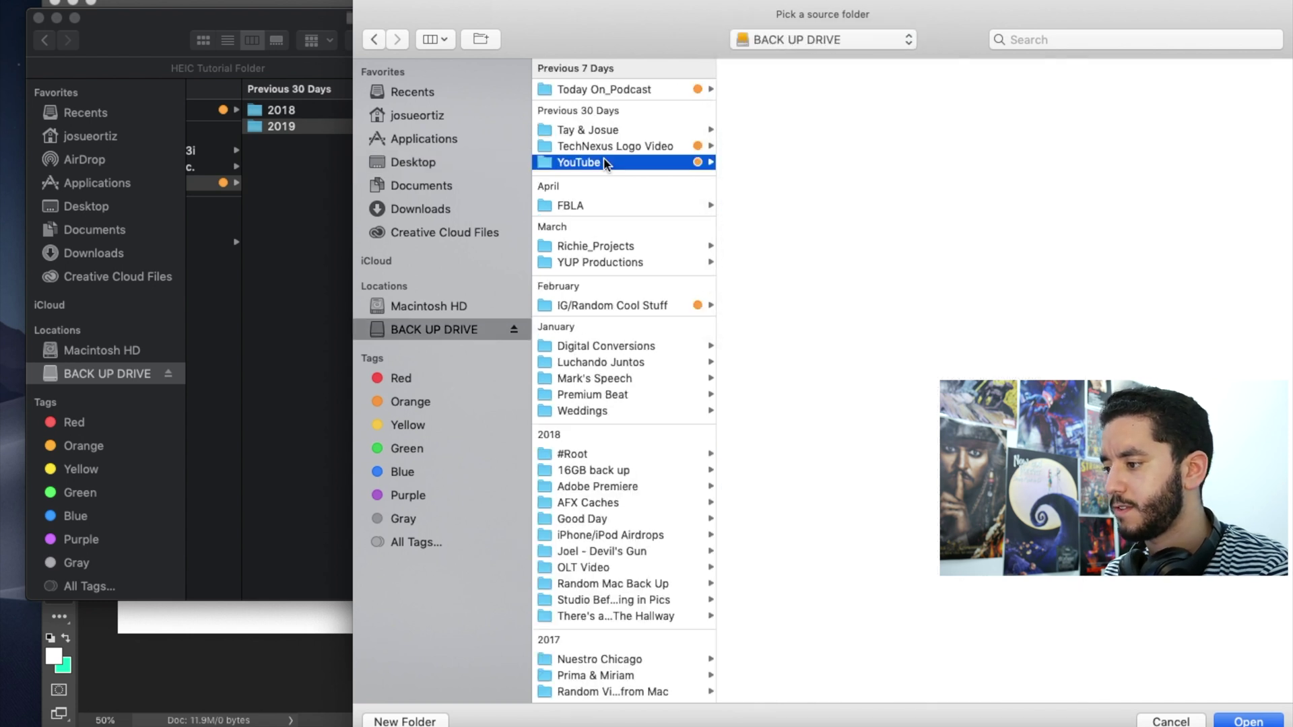
{"action": "left_click", "coordinate": [799, 288]}
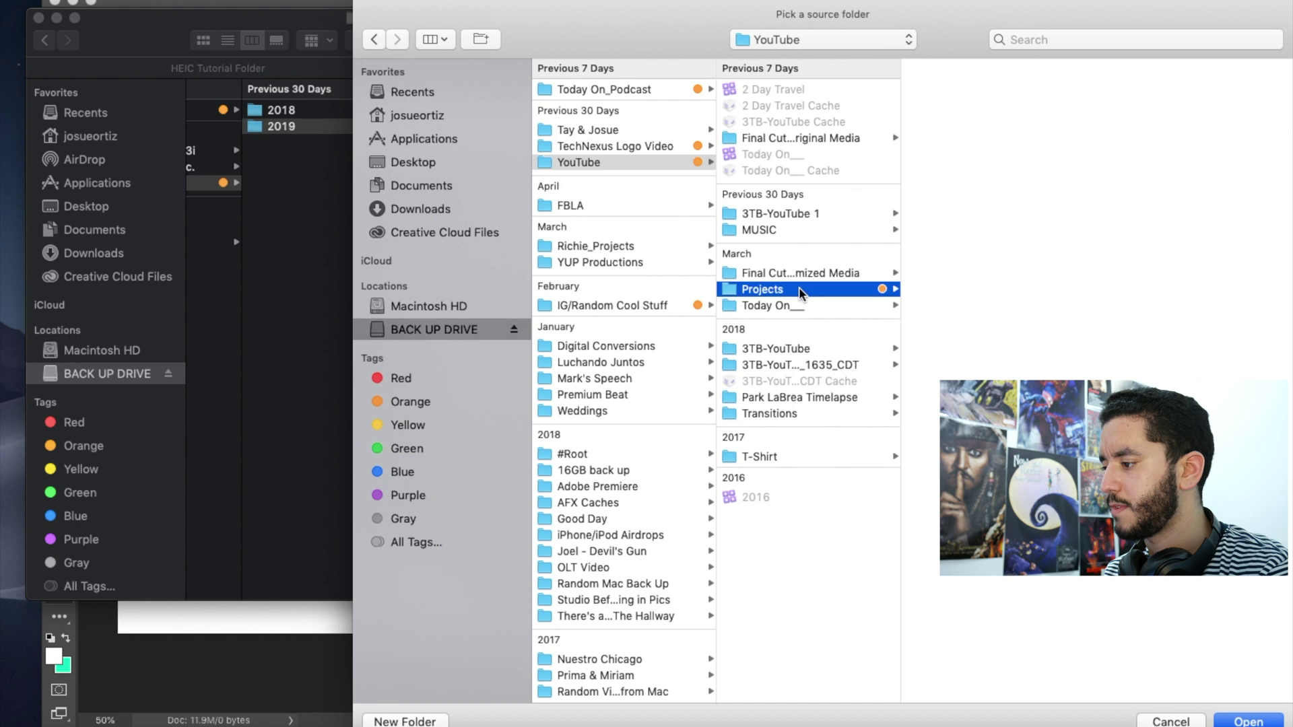
{"action": "left_click", "coordinate": [957, 104]}
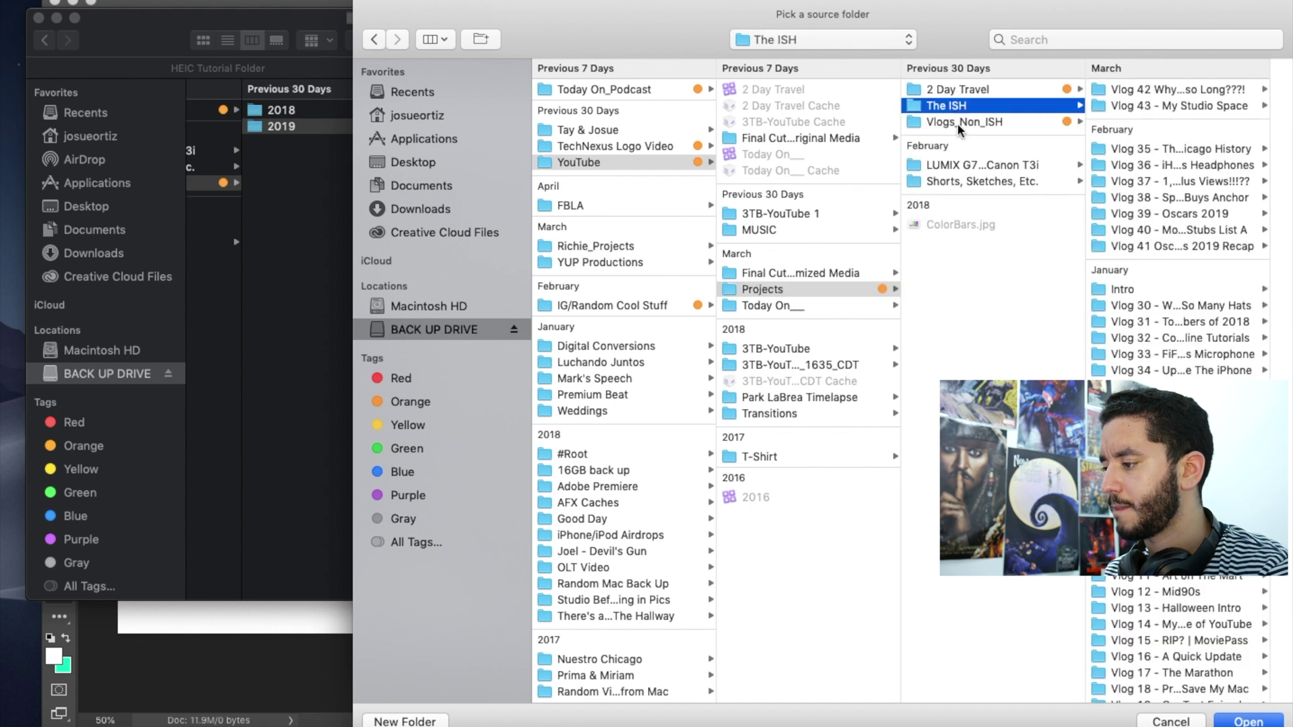
{"action": "left_click", "coordinate": [967, 125]}
{"action": "left_click", "coordinate": [1122, 90]}
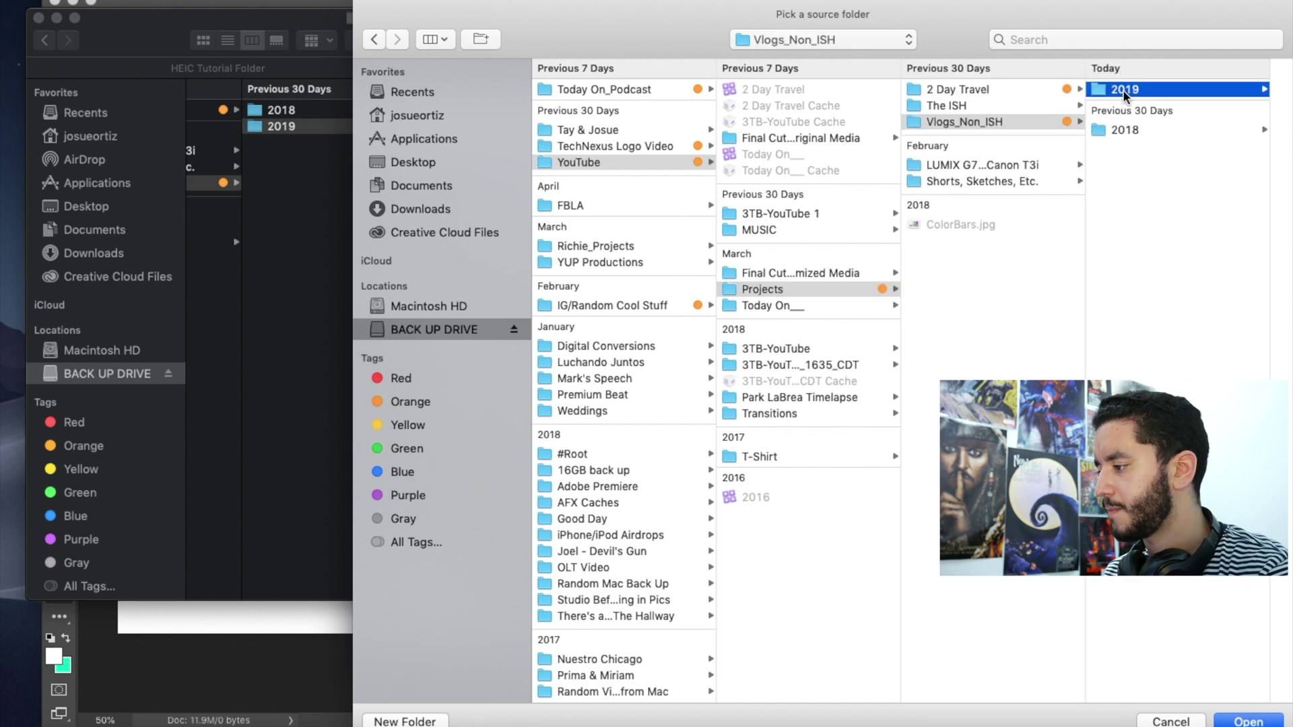
{"action": "left_click", "coordinate": [1156, 89]}
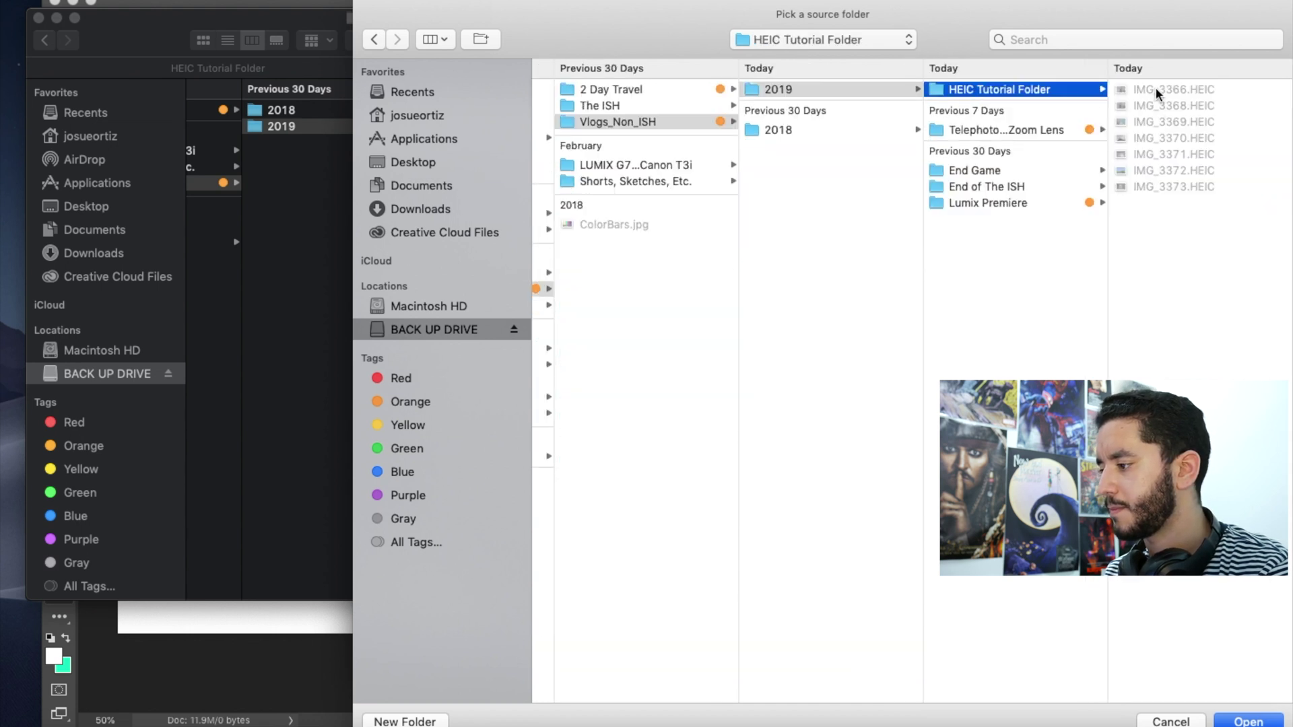
{"action": "left_click", "coordinate": [1250, 721]}
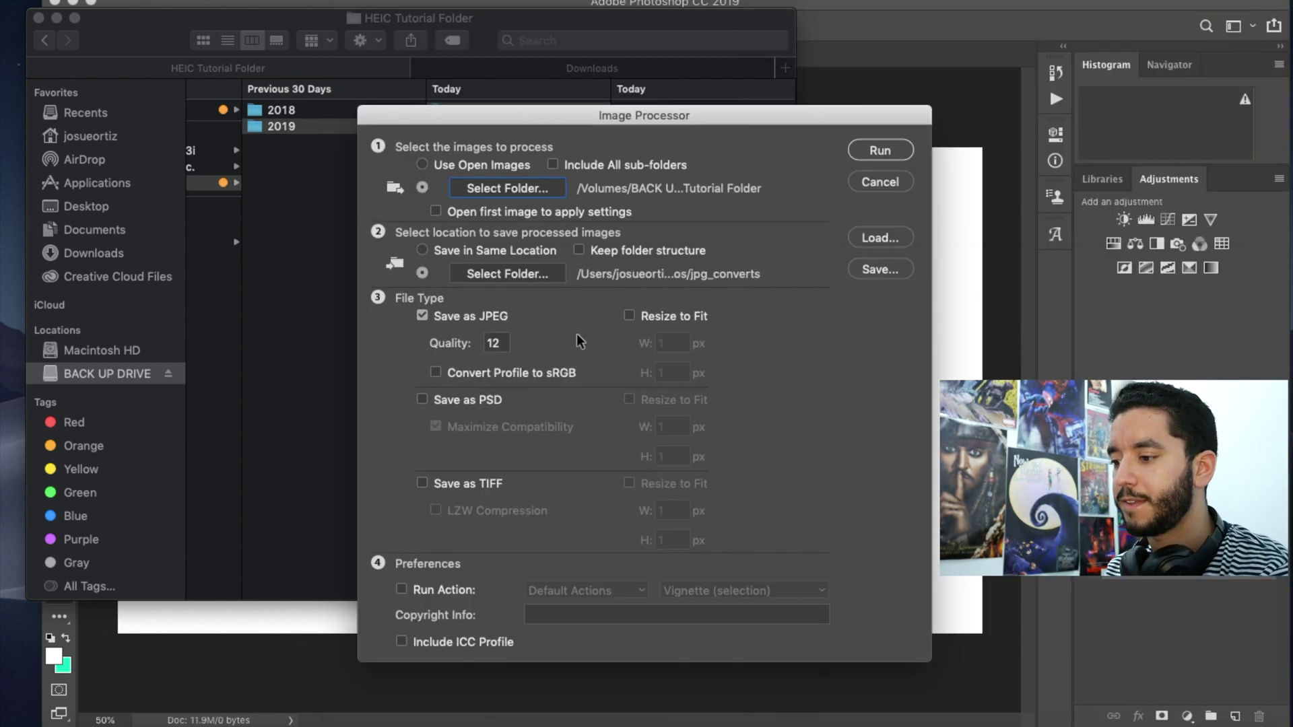
Set the save location to a new 'jpg converts' folder made inside HEIC Tutorial Folder.
{"action": "left_click", "coordinate": [483, 275]}
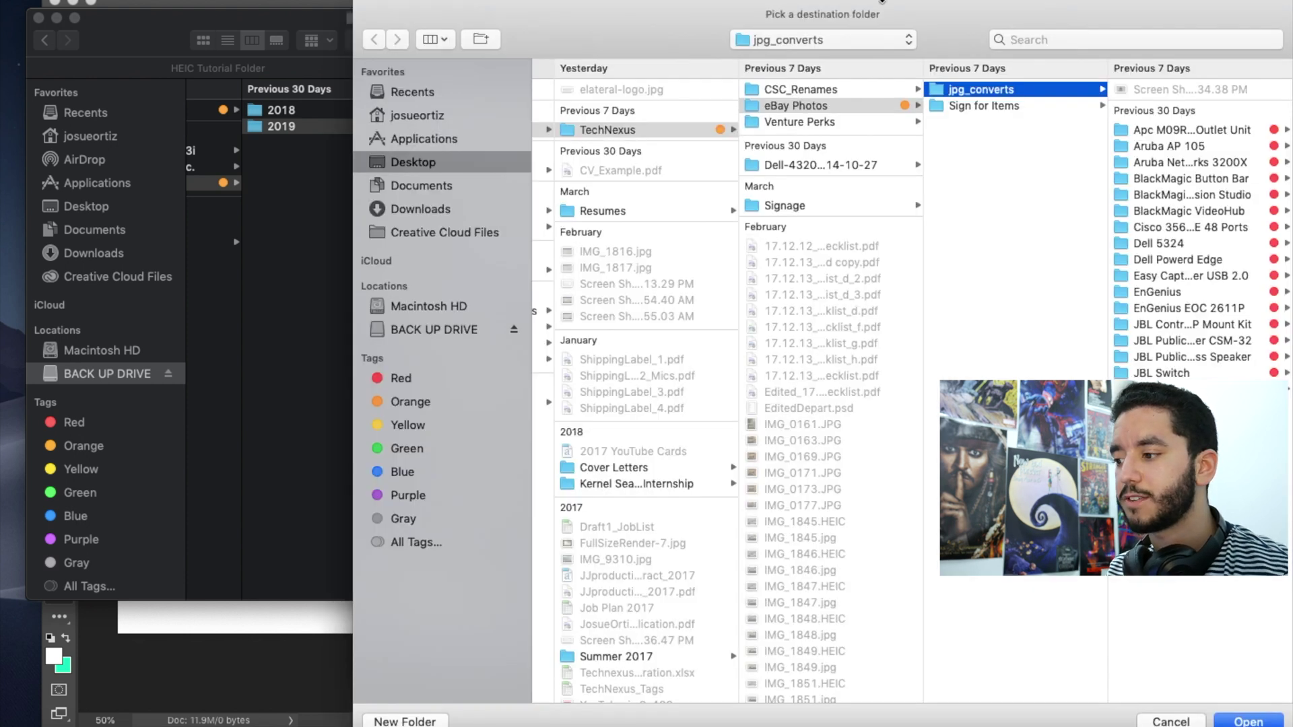
{"action": "left_click", "coordinate": [872, 39]}
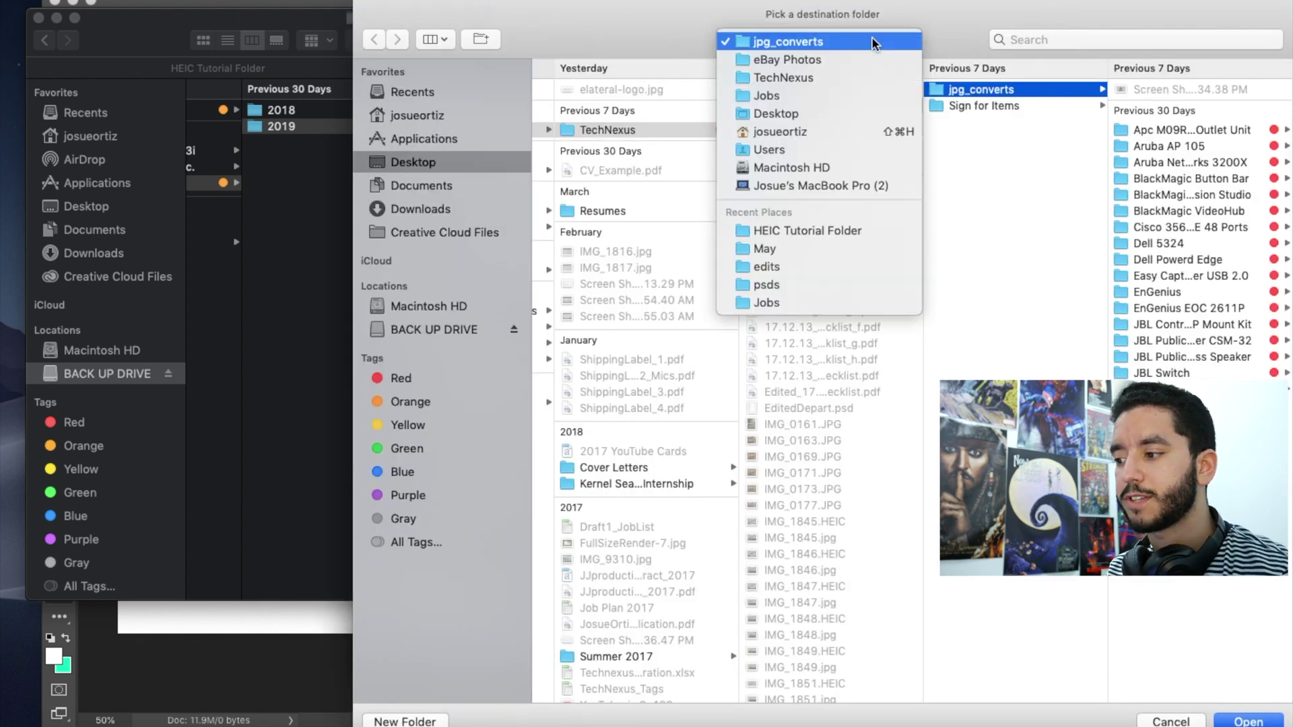
{"action": "left_click", "coordinate": [844, 232]}
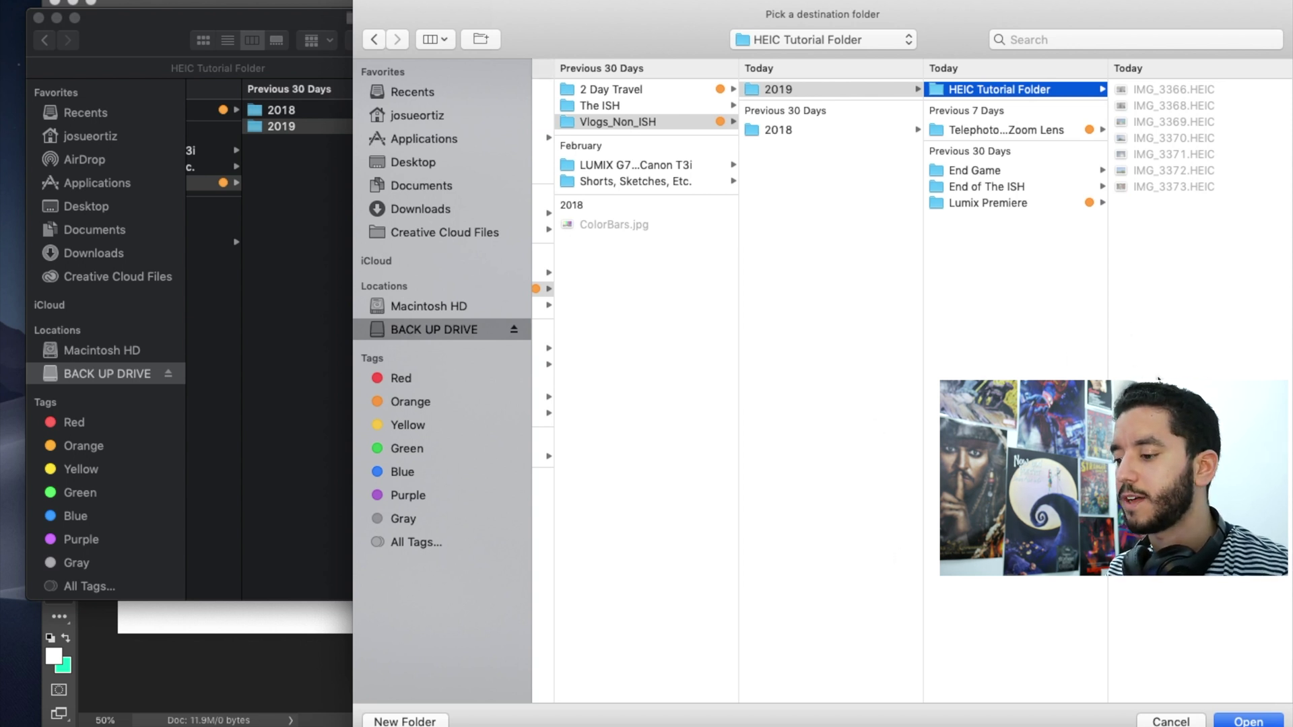
{"action": "left_click", "coordinate": [405, 719]}
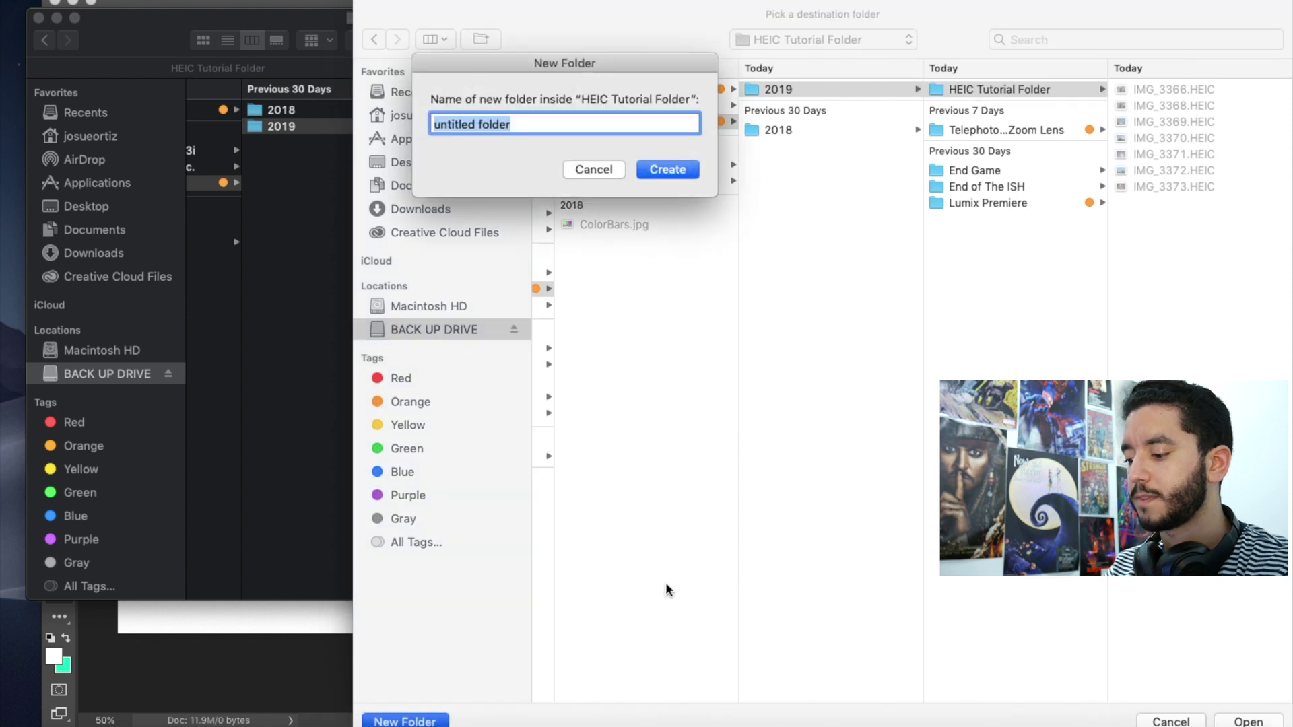
{"action": "type", "text": "jpg "}
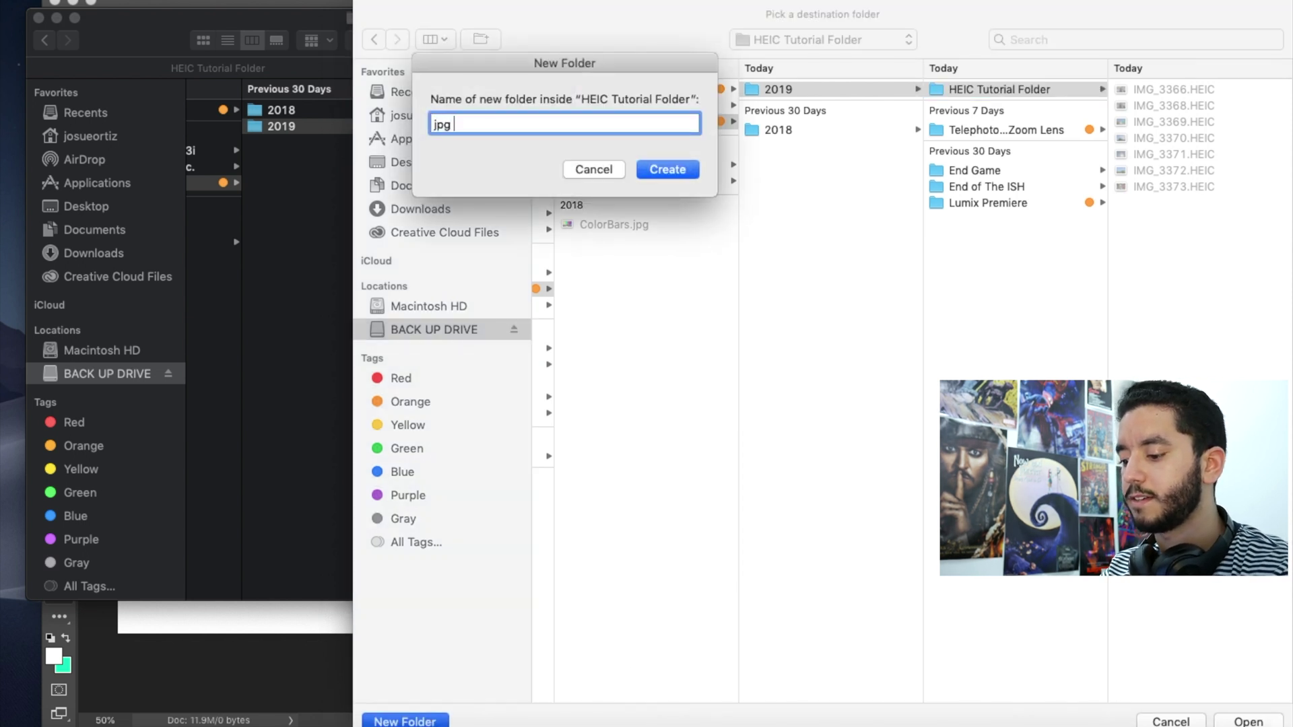
{"action": "type", "text": "converts"}
{"action": "key", "text": "Return"}
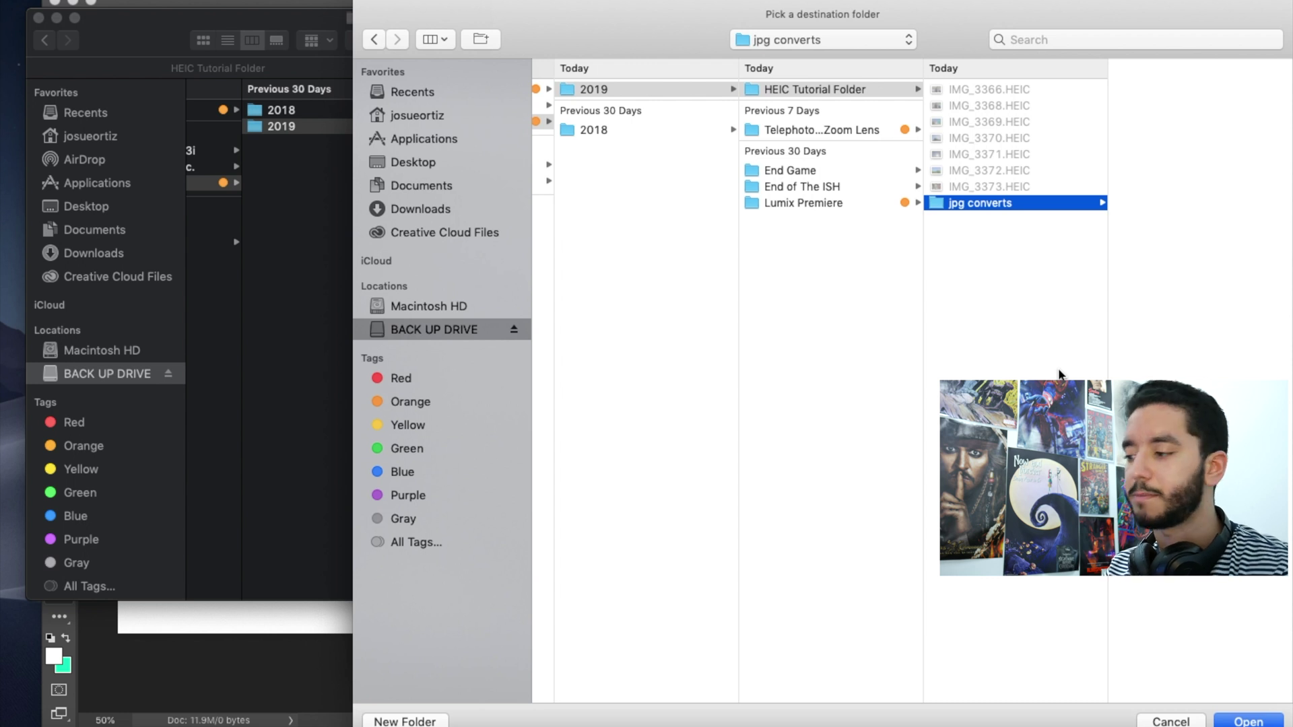
{"action": "key", "text": "Return"}
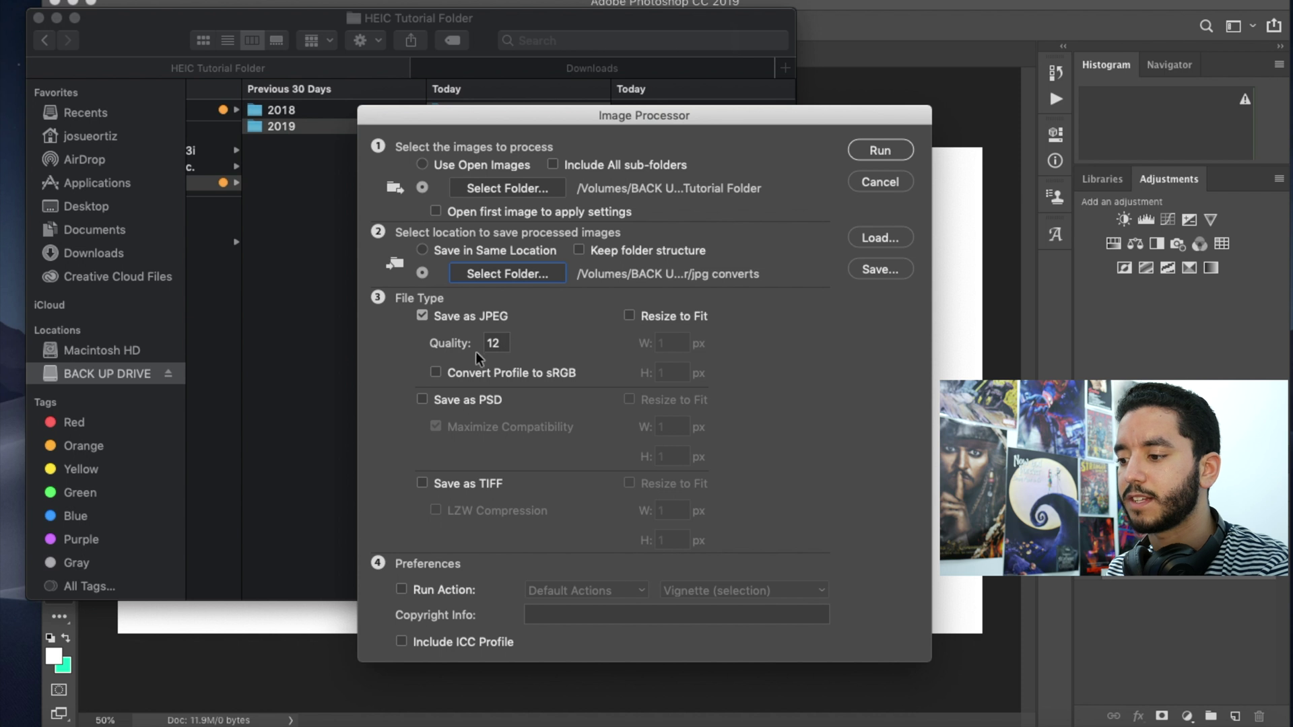
{"action": "left_click", "coordinate": [499, 342]}
{"action": "key", "text": "BackSpace"}
{"action": "key", "text": "BackSpace"}
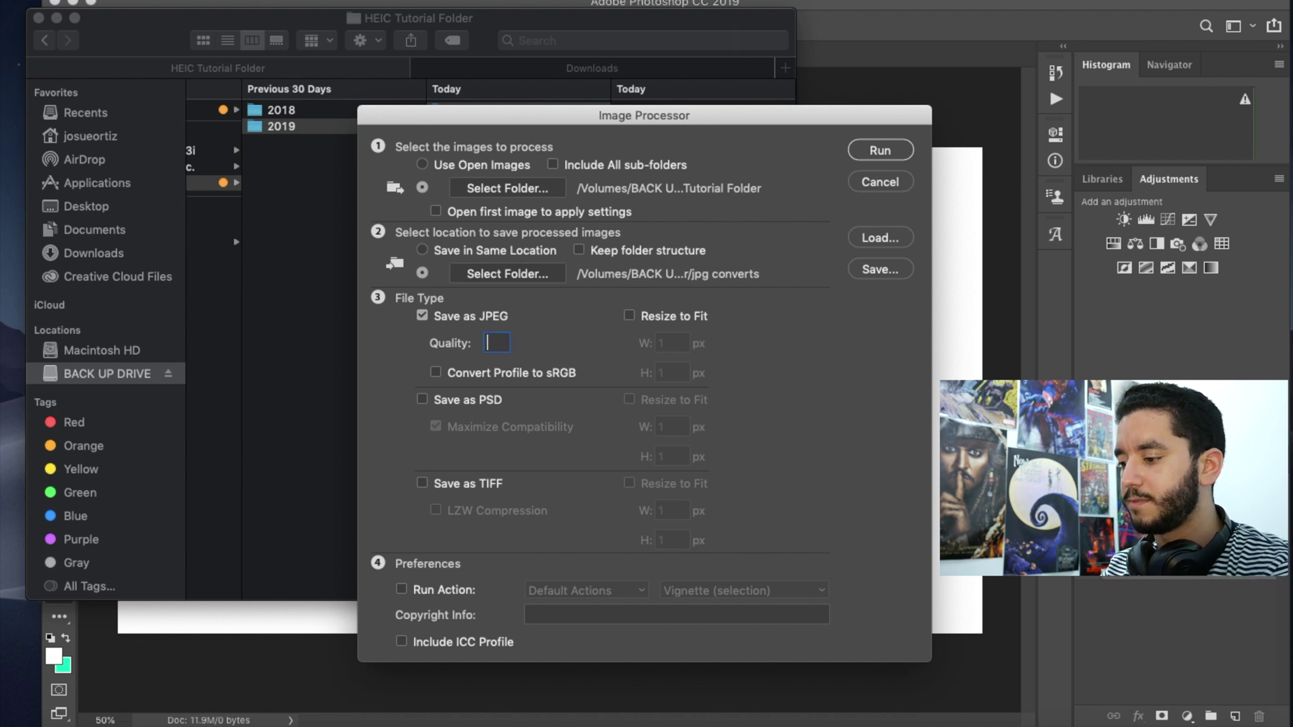
{"action": "key", "text": "Tab"}
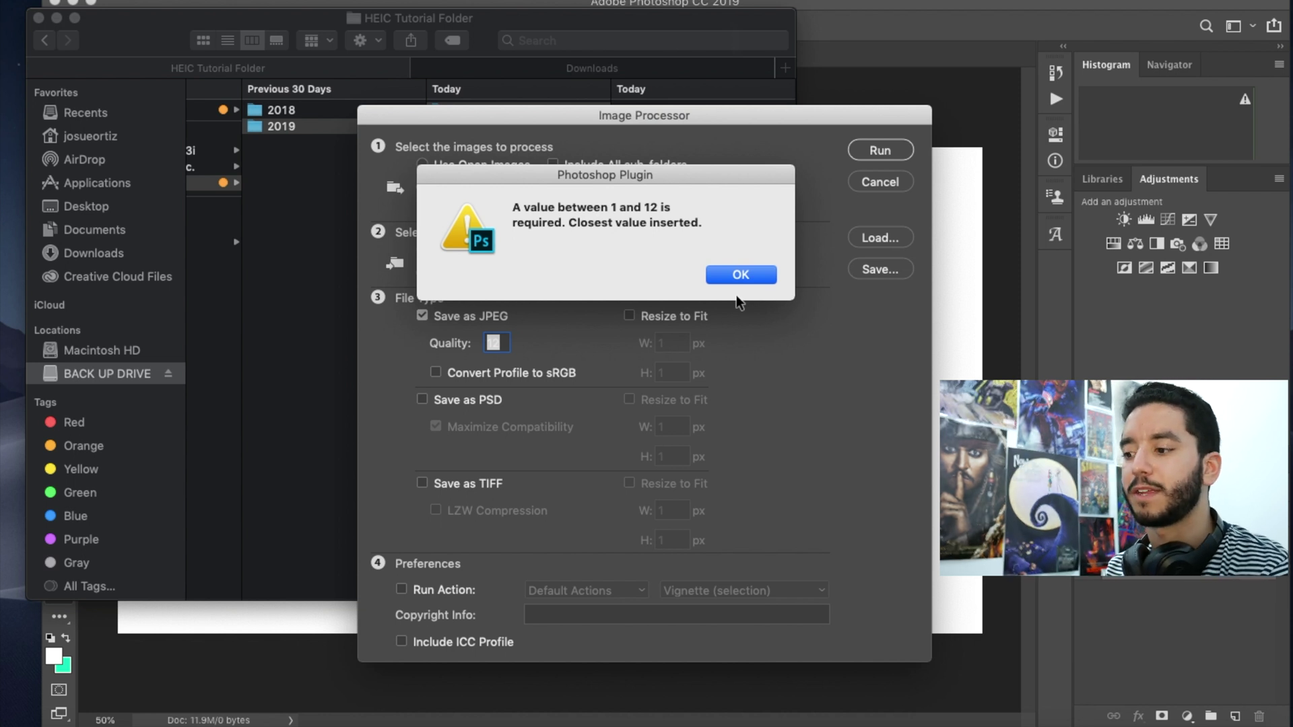
{"action": "left_click", "coordinate": [741, 275]}
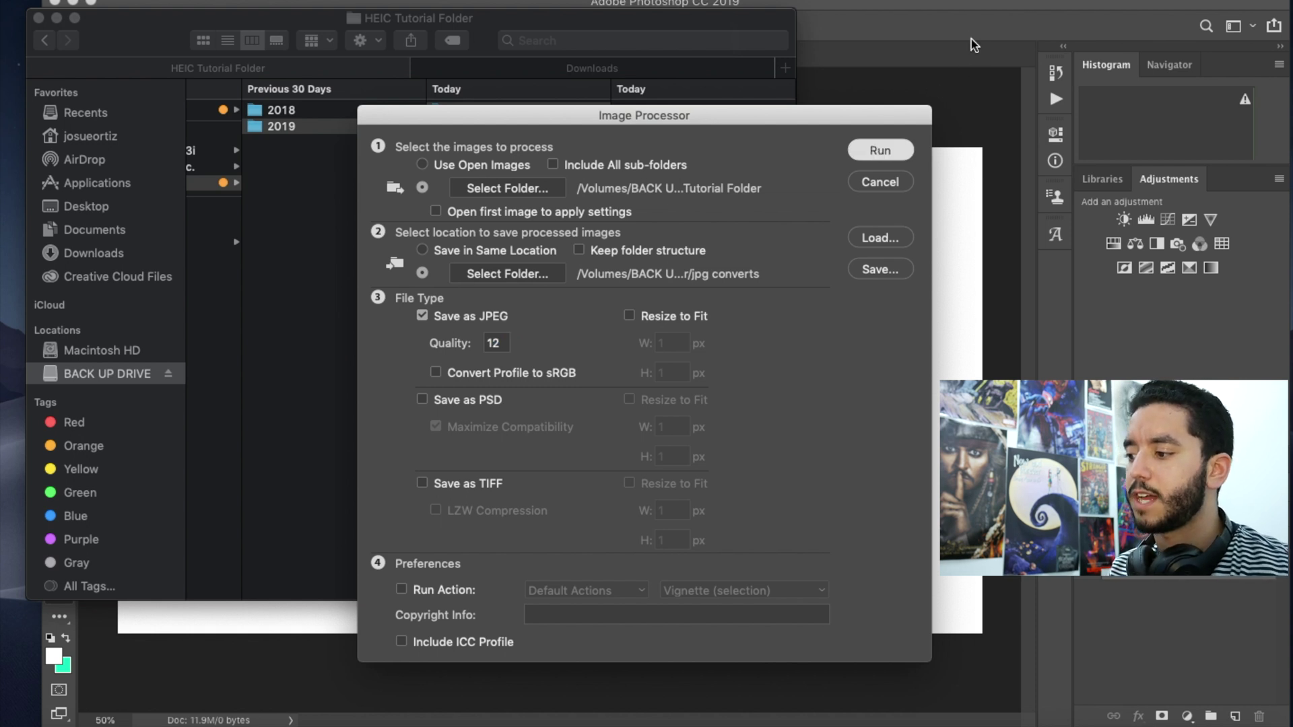
Run the Image Processor to convert the seven HEIC photos to JPEG.
{"action": "left_click", "coordinate": [942, 51]}
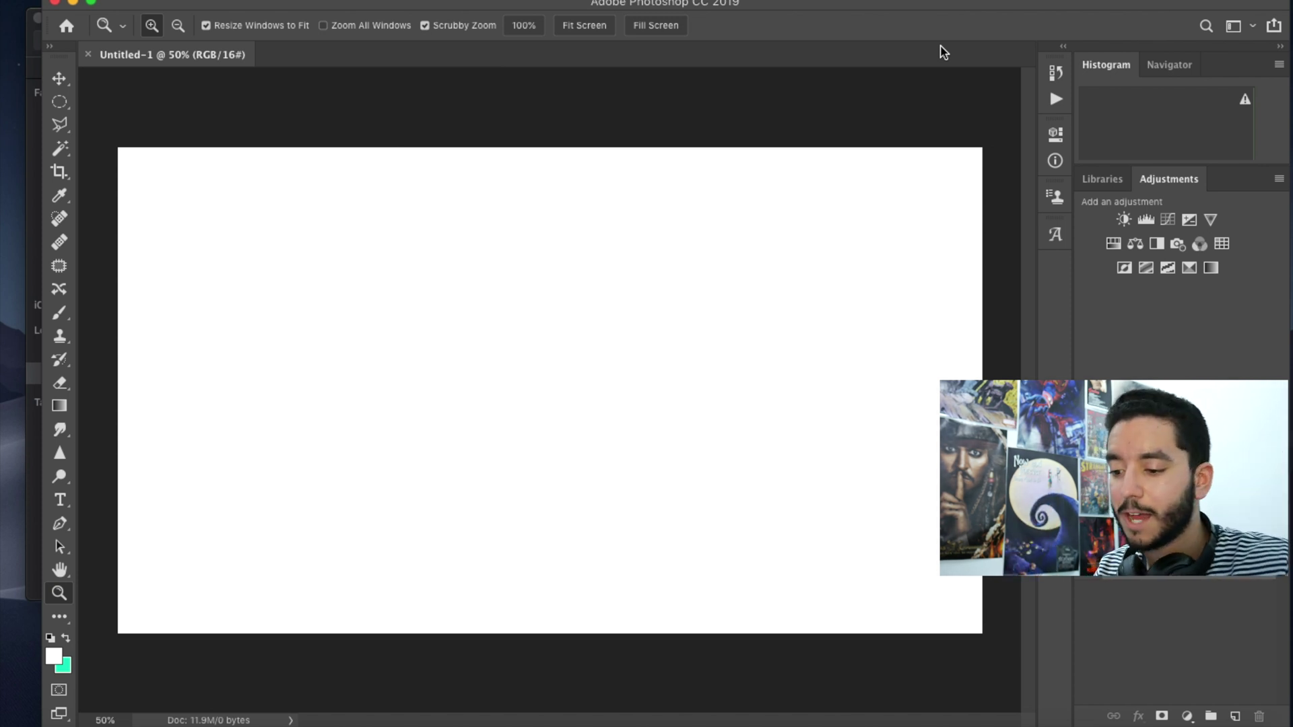
In Finder, preview IMG_3366.HEIC, then open jpg converts > JPEG and preview the converted .jpg photos.
{"action": "left_click", "coordinate": [10, 714]}
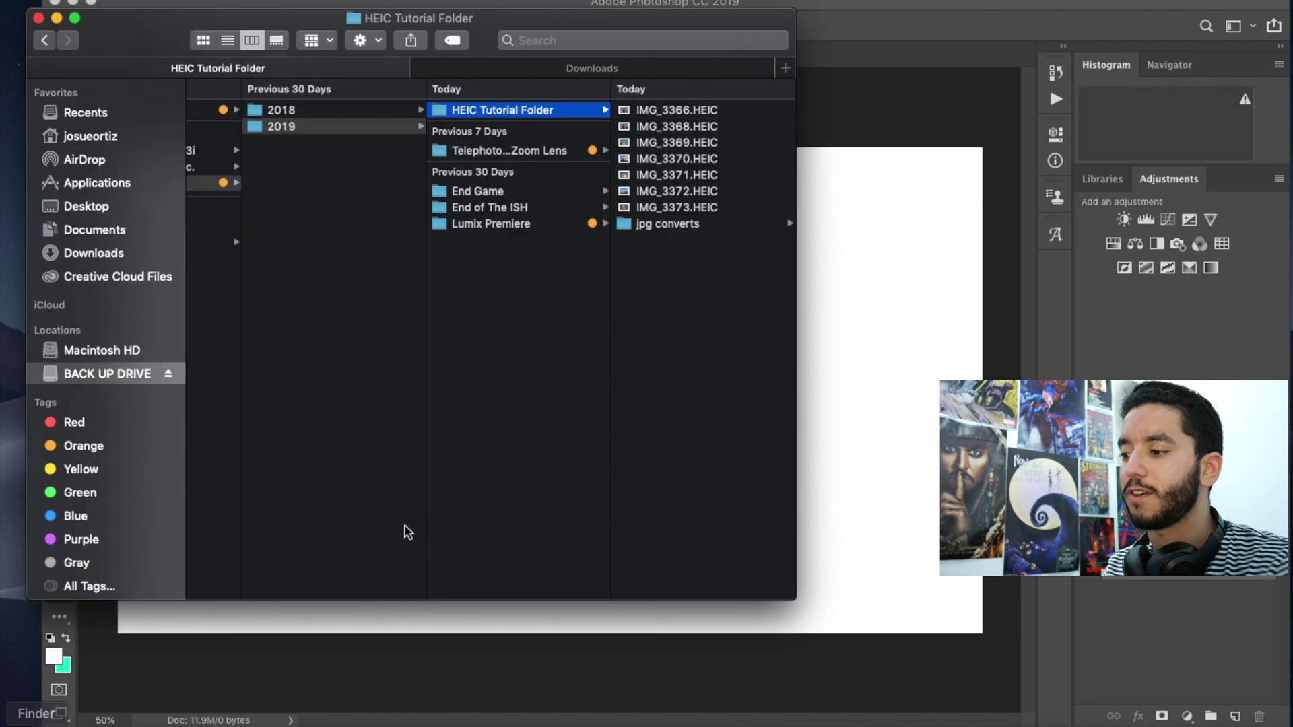
{"action": "left_click", "coordinate": [528, 35]}
{"action": "left_click", "coordinate": [673, 110]}
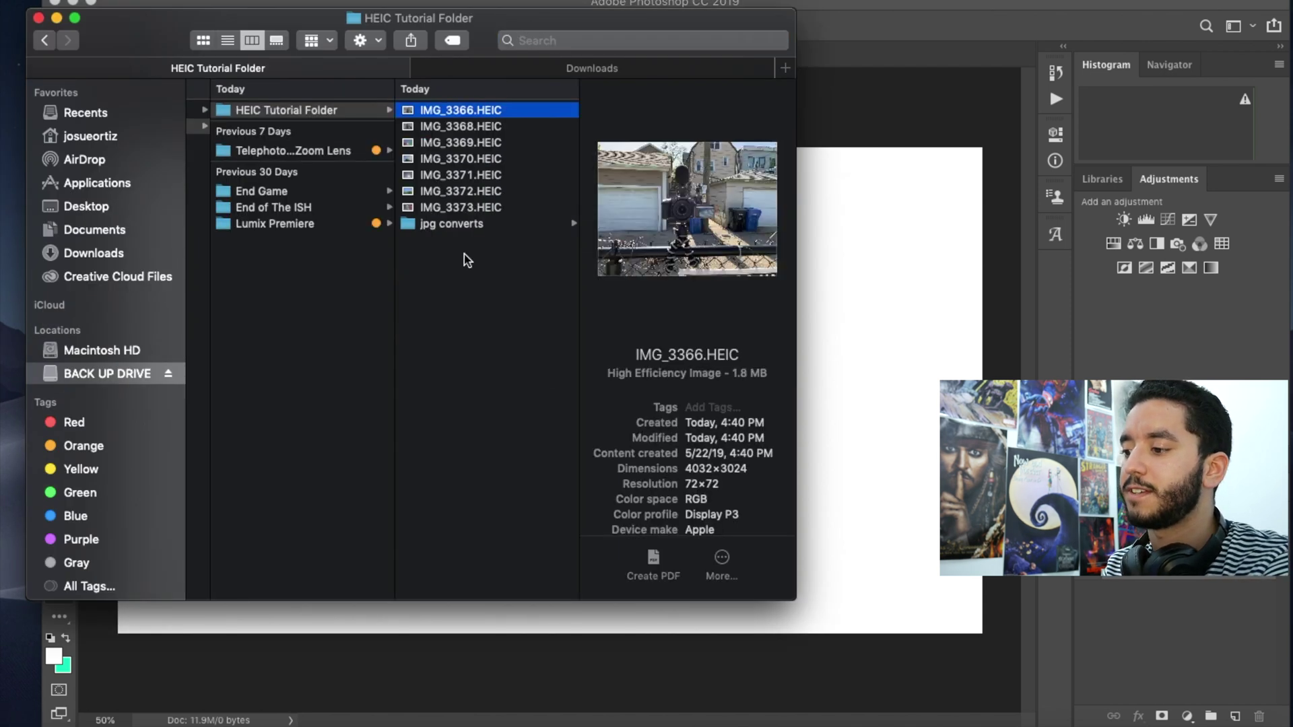
{"action": "left_click", "coordinate": [459, 224]}
{"action": "left_click", "coordinate": [652, 110]}
{"action": "left_click", "coordinate": [680, 179]}
{"action": "key", "text": "Up"}
{"action": "key", "text": "Up"}
{"action": "key", "text": "Up"}
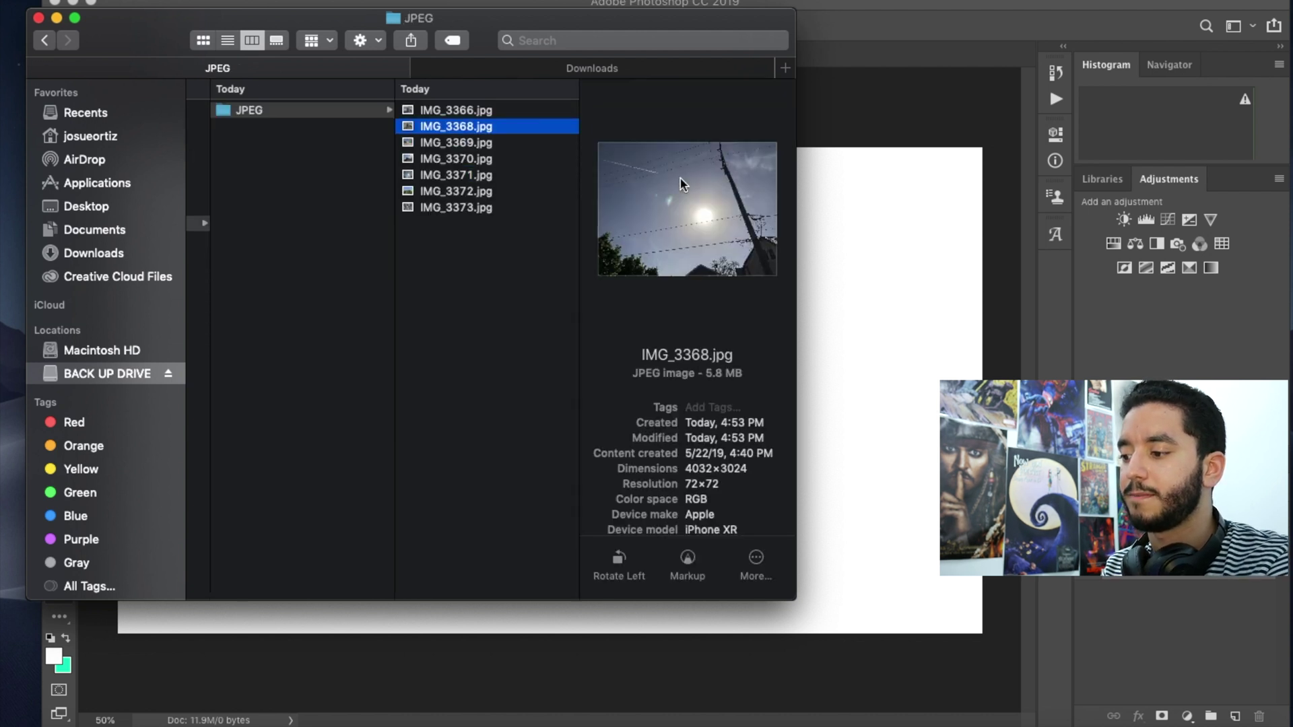